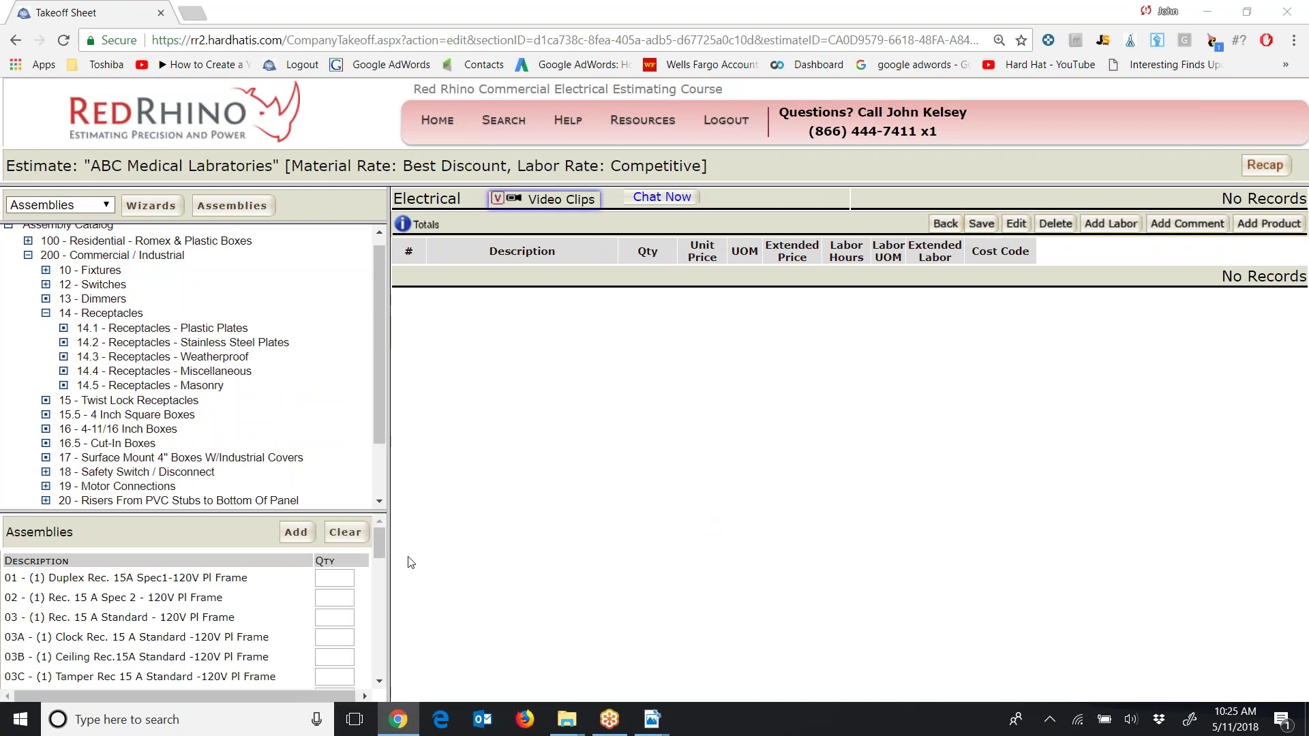
- Add nine 06 - (1) Rec. 20A Standard-120V Pl Frame assemblies to the Electrical takeoff and save it
{"action": "left_click_drag", "start_coordinate": [382, 546], "coordinate": [383, 555]}
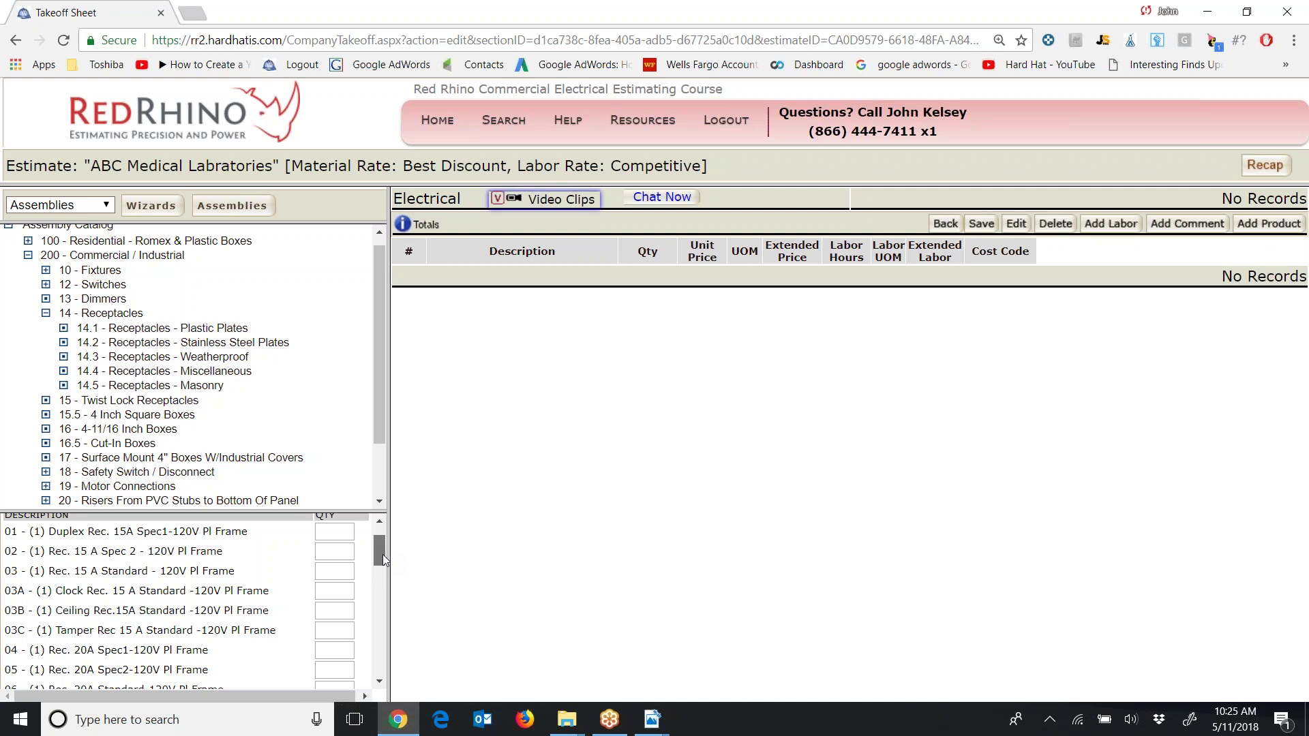
{"action": "left_click_drag", "start_coordinate": [383, 554], "coordinate": [385, 570]}
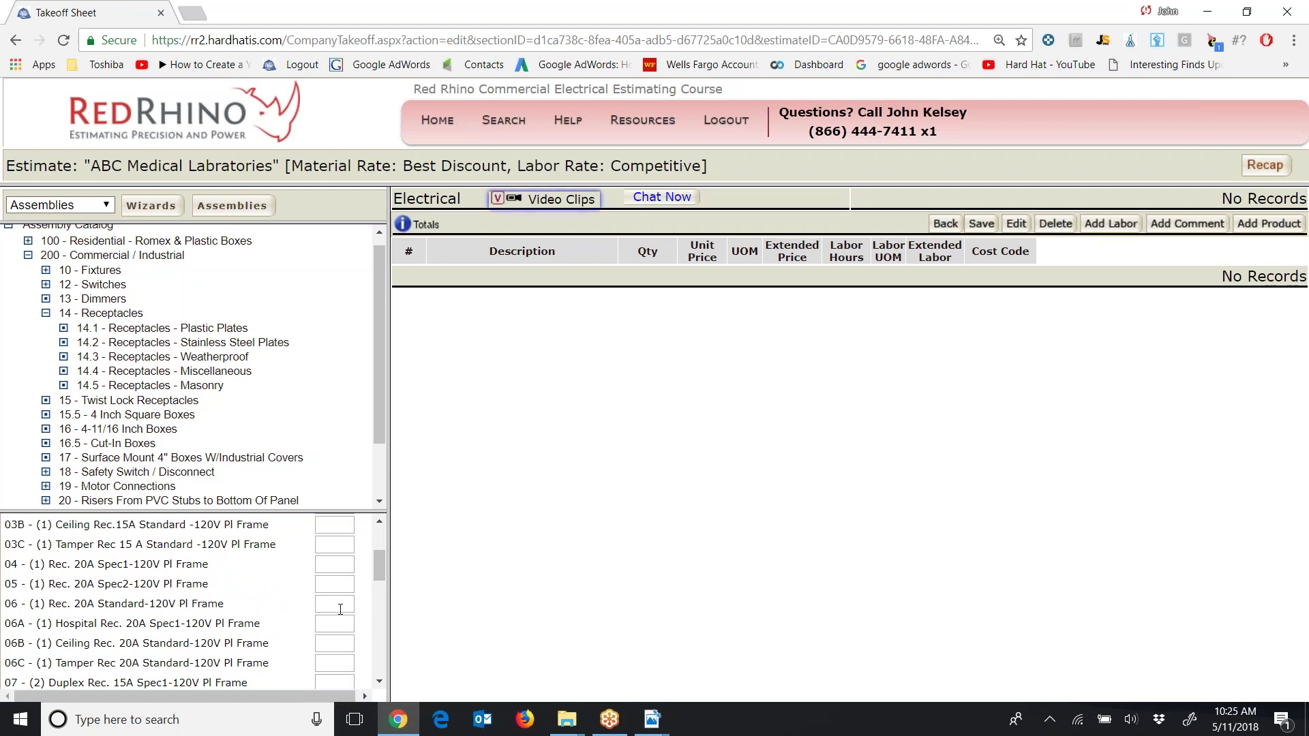
{"action": "left_click", "coordinate": [341, 605]}
{"action": "left_click_drag", "start_coordinate": [375, 575], "coordinate": [382, 524]}
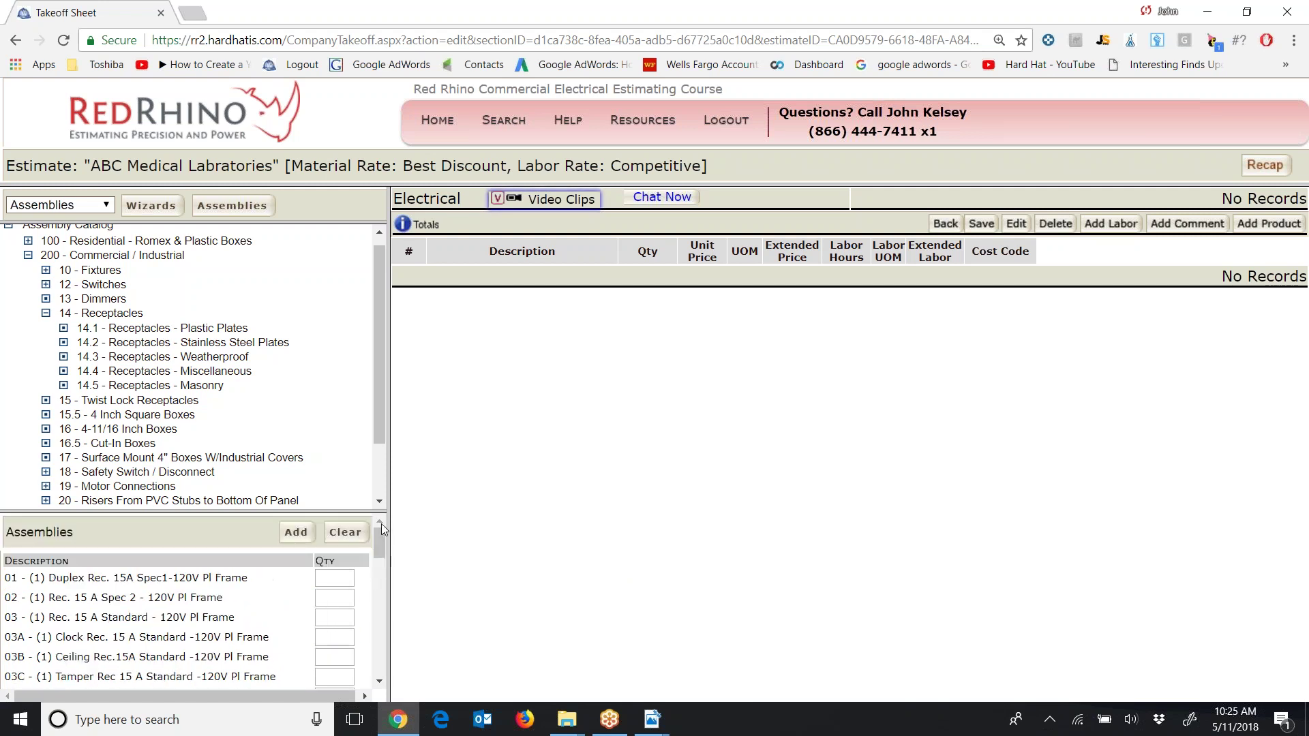
{"action": "left_click", "coordinate": [297, 532]}
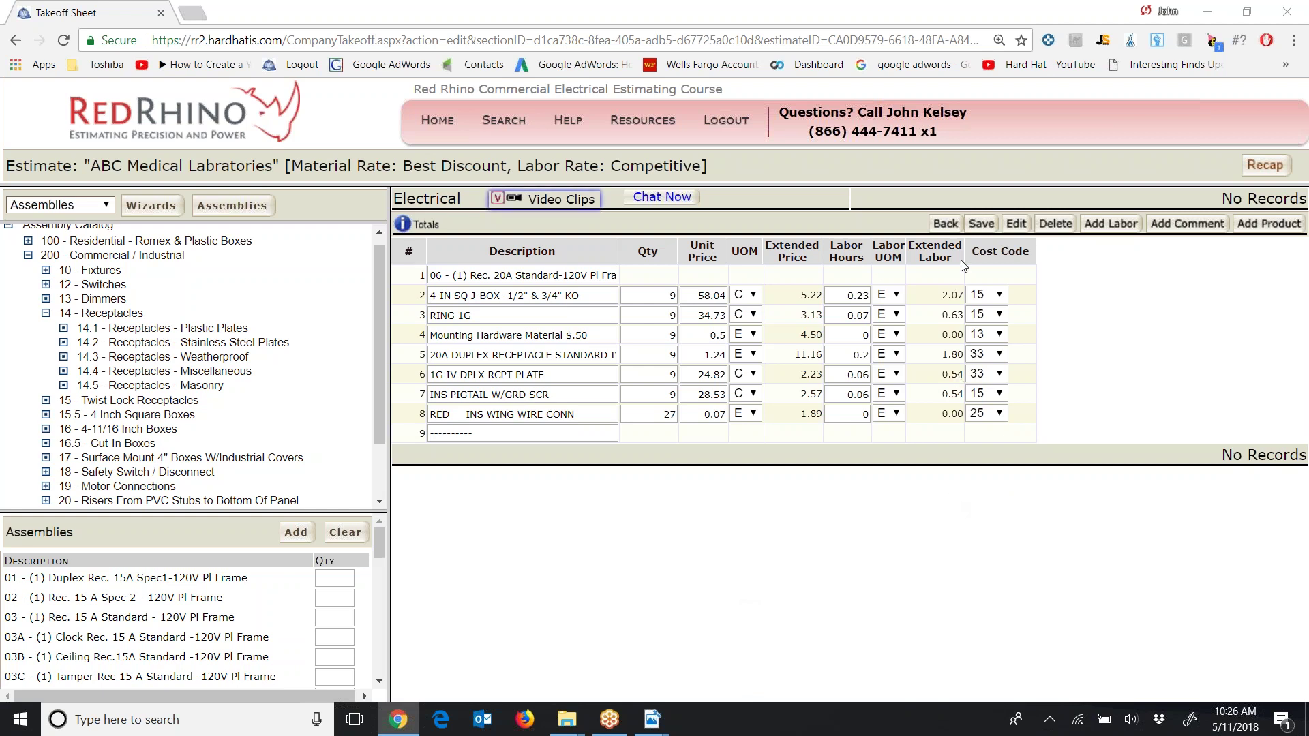
{"action": "left_click", "coordinate": [983, 225]}
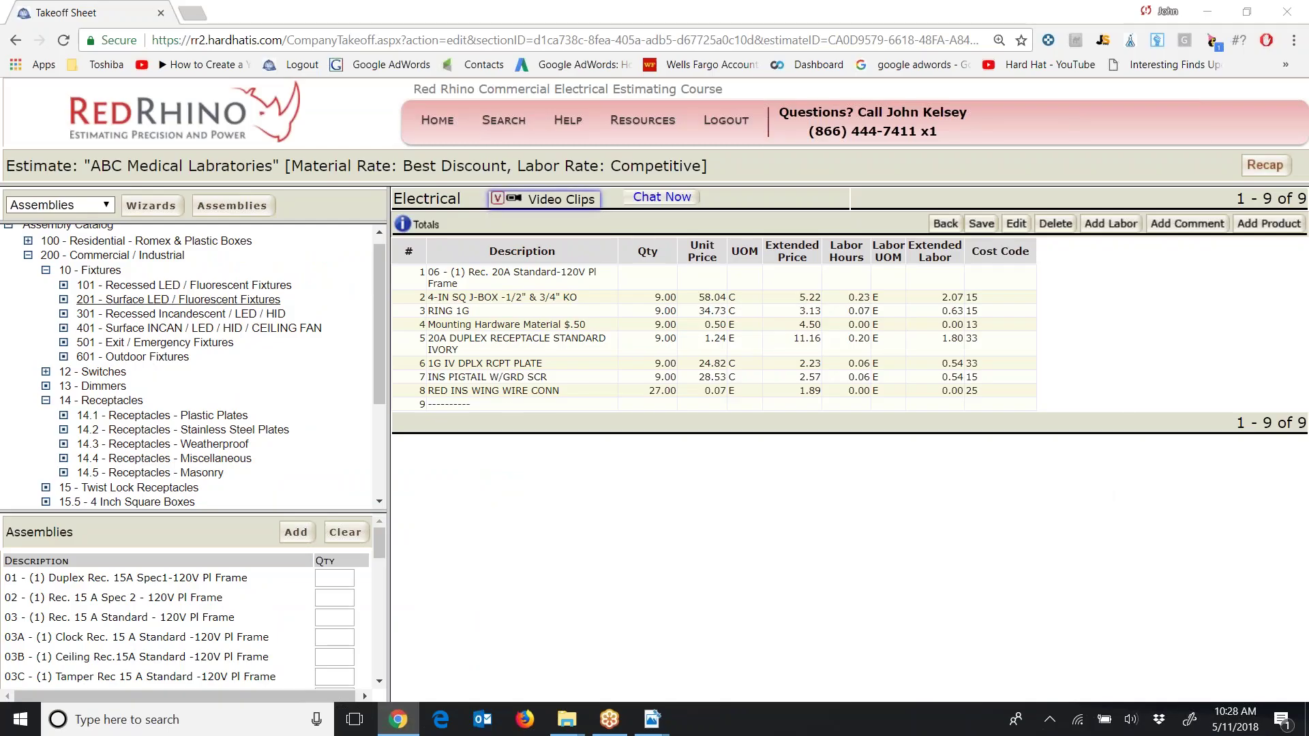
- Add nine 101 - 2x4 and three 102 - 2x2 LED / Fluorescent Lay-in Parabolic assemblies from the recessed fixtures category to the takeoff
{"action": "left_click", "coordinate": [162, 290]}
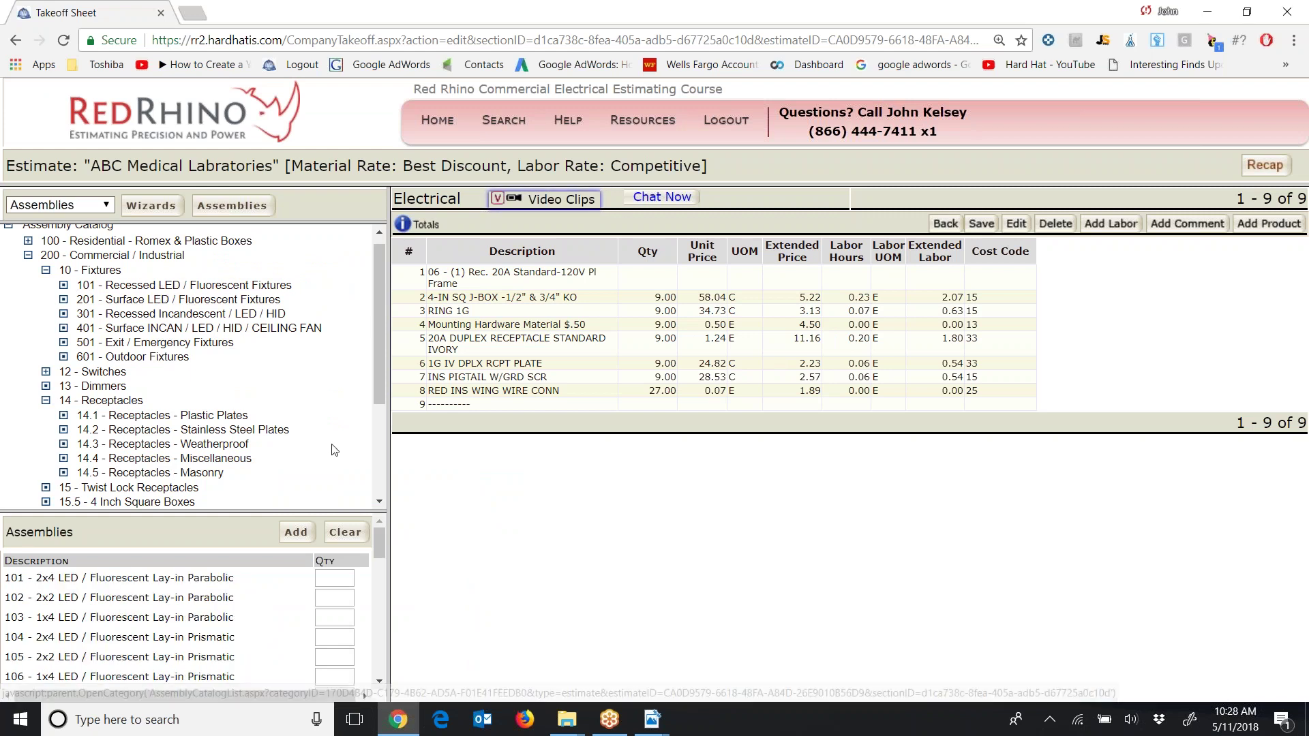
{"action": "mouse_move", "coordinate": [379, 538]}
{"action": "left_mouse_down"}
{"action": "mouse_move", "coordinate": [379, 557]}
{"action": "mouse_move", "coordinate": [382, 538]}
{"action": "left_mouse_up"}
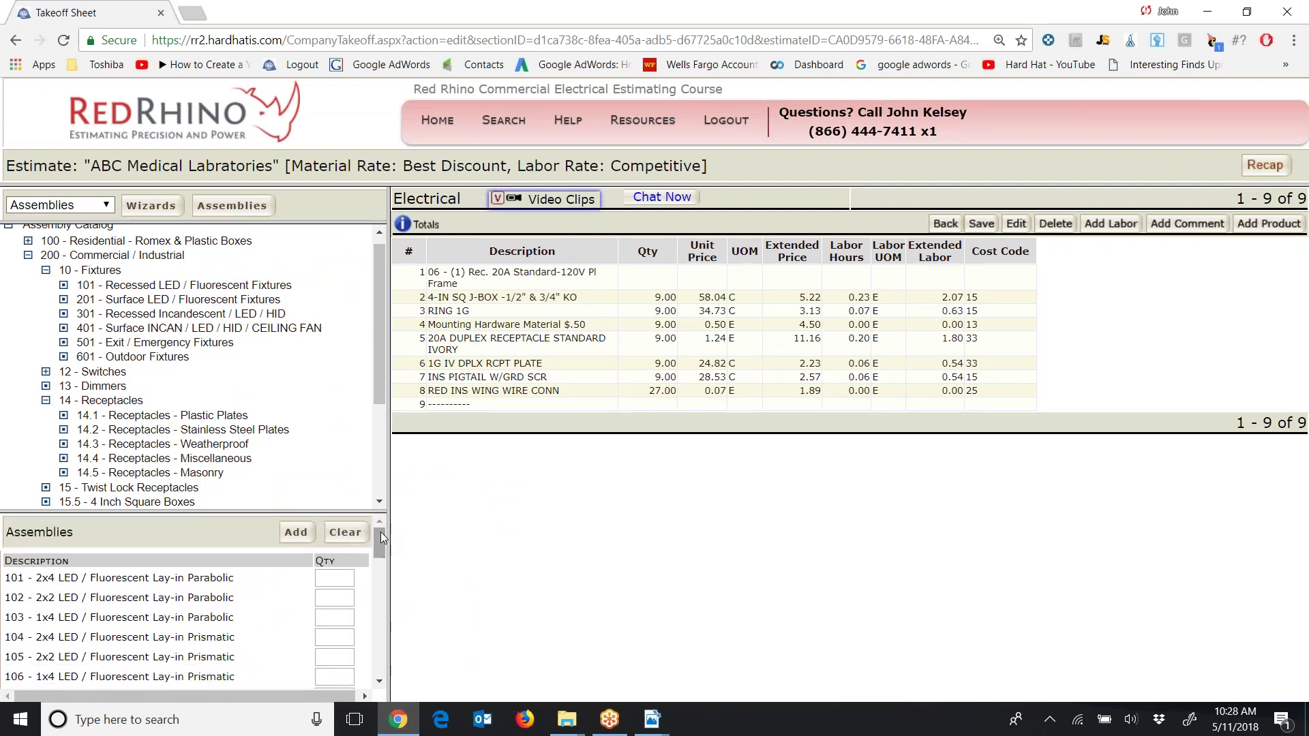
{"action": "left_click", "coordinate": [142, 286]}
{"action": "left_click", "coordinate": [333, 577]}
{"action": "type", "text": "3"}
{"action": "left_click", "coordinate": [296, 531]}
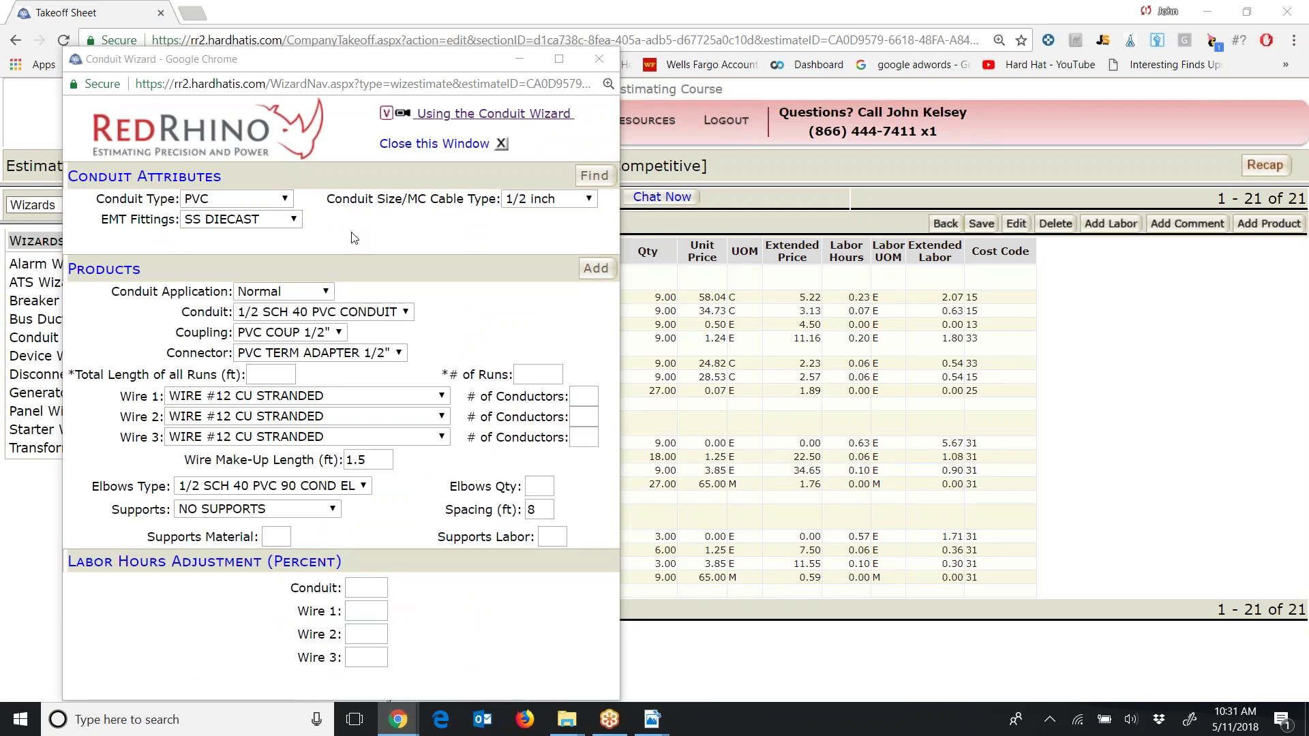
- Set the Conduit Wizard to conduit type MC with cable type 12/2 and find the matching products
{"action": "left_click", "coordinate": [284, 199]}
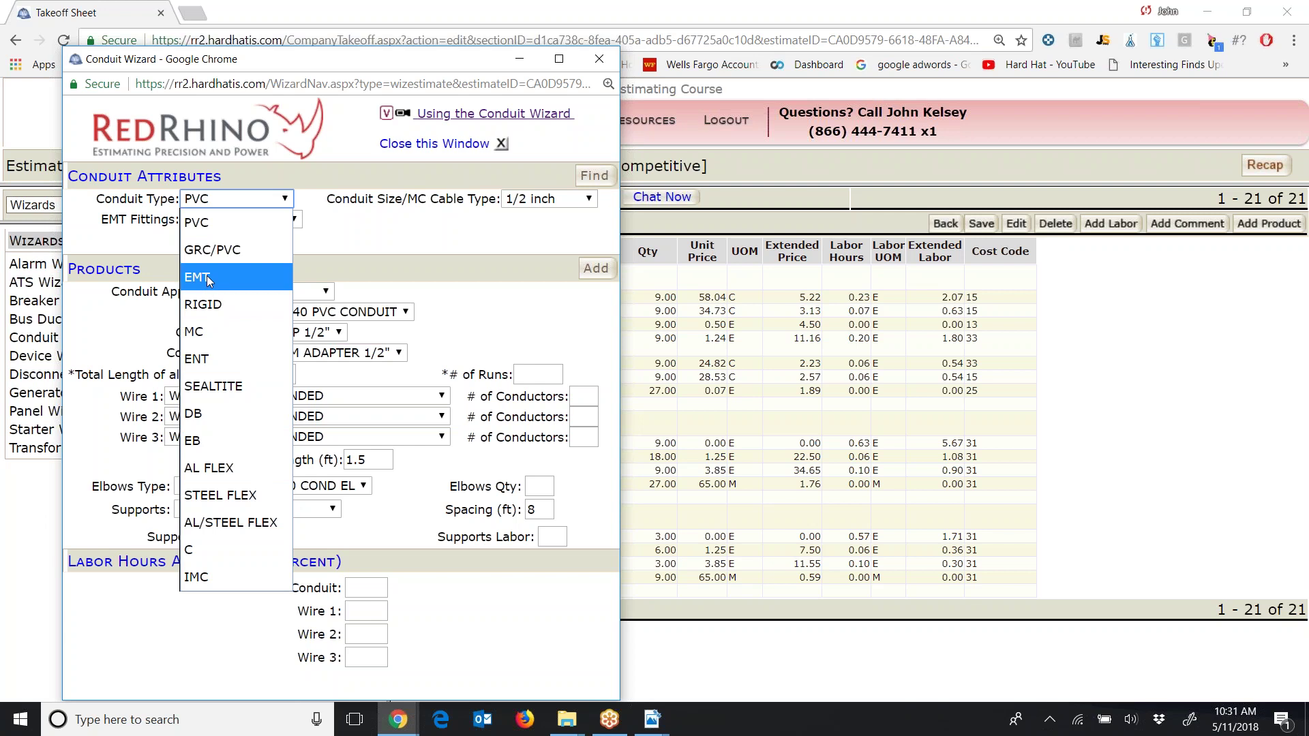
{"action": "left_click", "coordinate": [225, 332]}
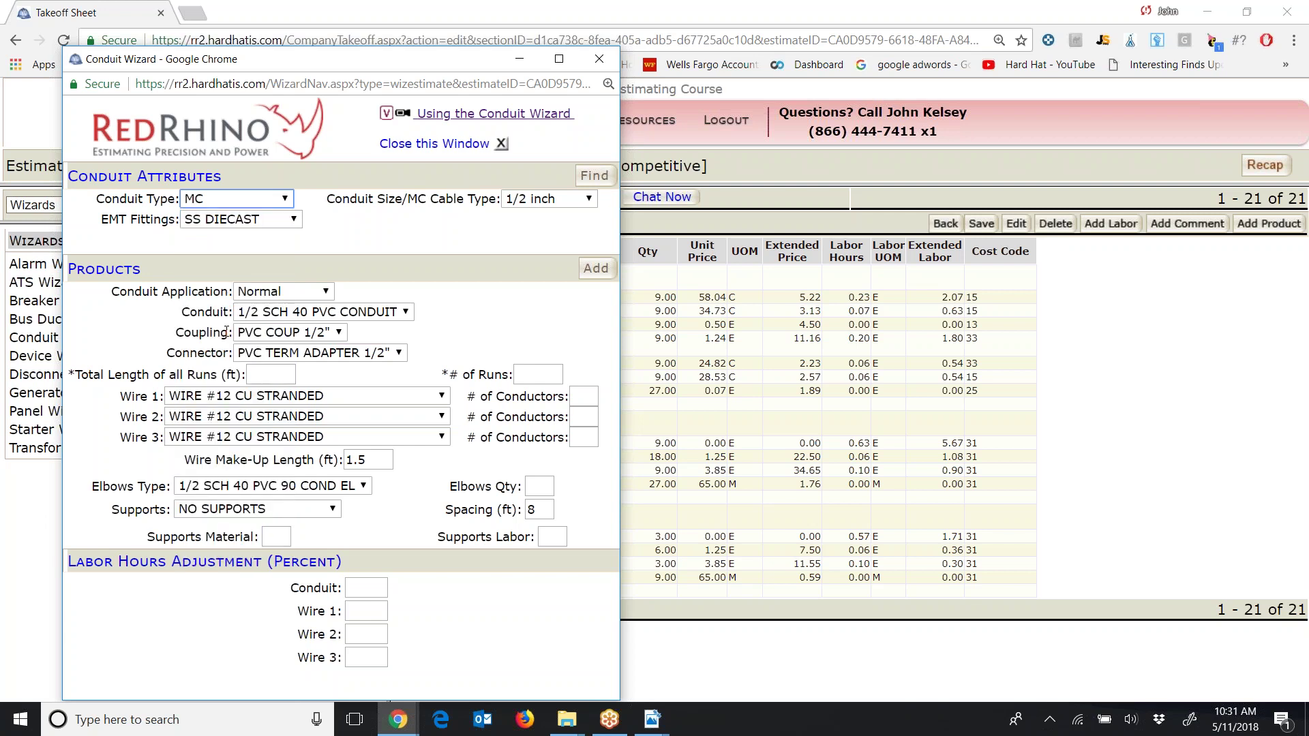
{"action": "left_click", "coordinate": [549, 199]}
{"action": "scroll", "coordinate": [595, 370], "scroll_direction": "down", "scroll_amount": 1}
{"action": "left_click_drag", "start_coordinate": [595, 370], "coordinate": [589, 435]}
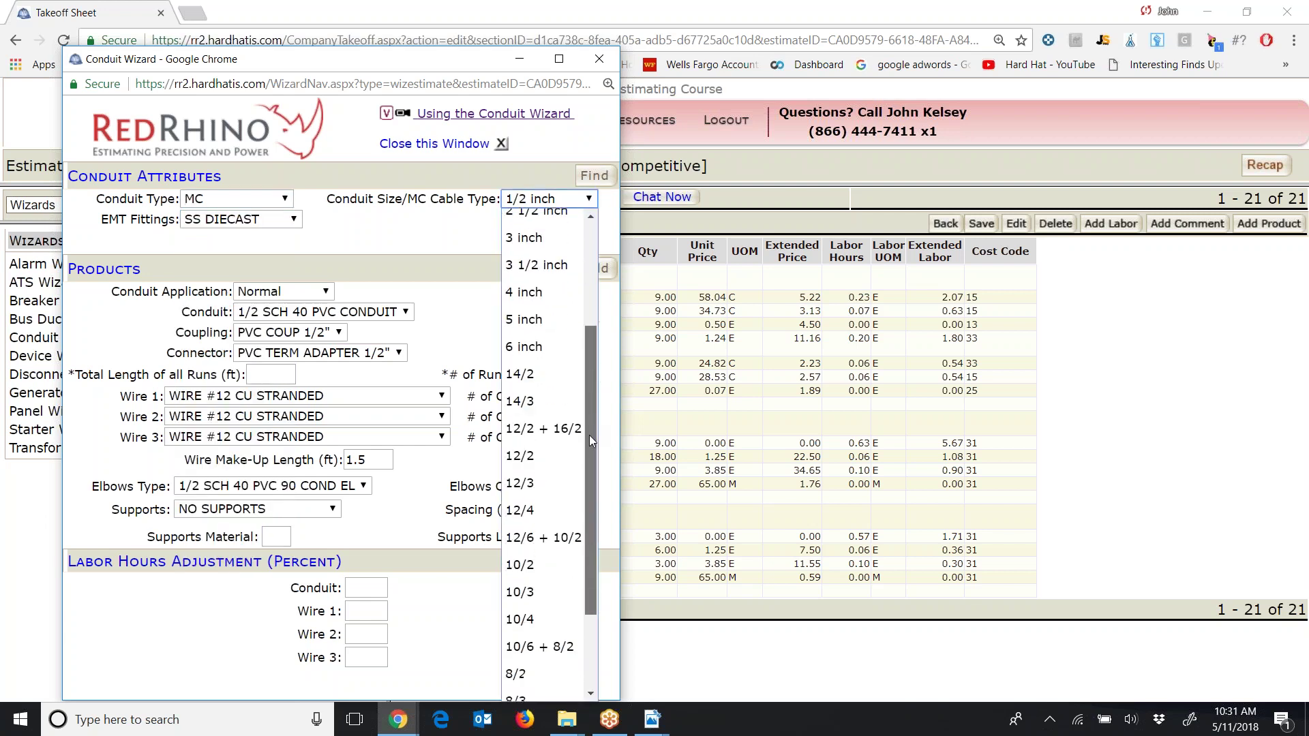
{"action": "left_click", "coordinate": [533, 450]}
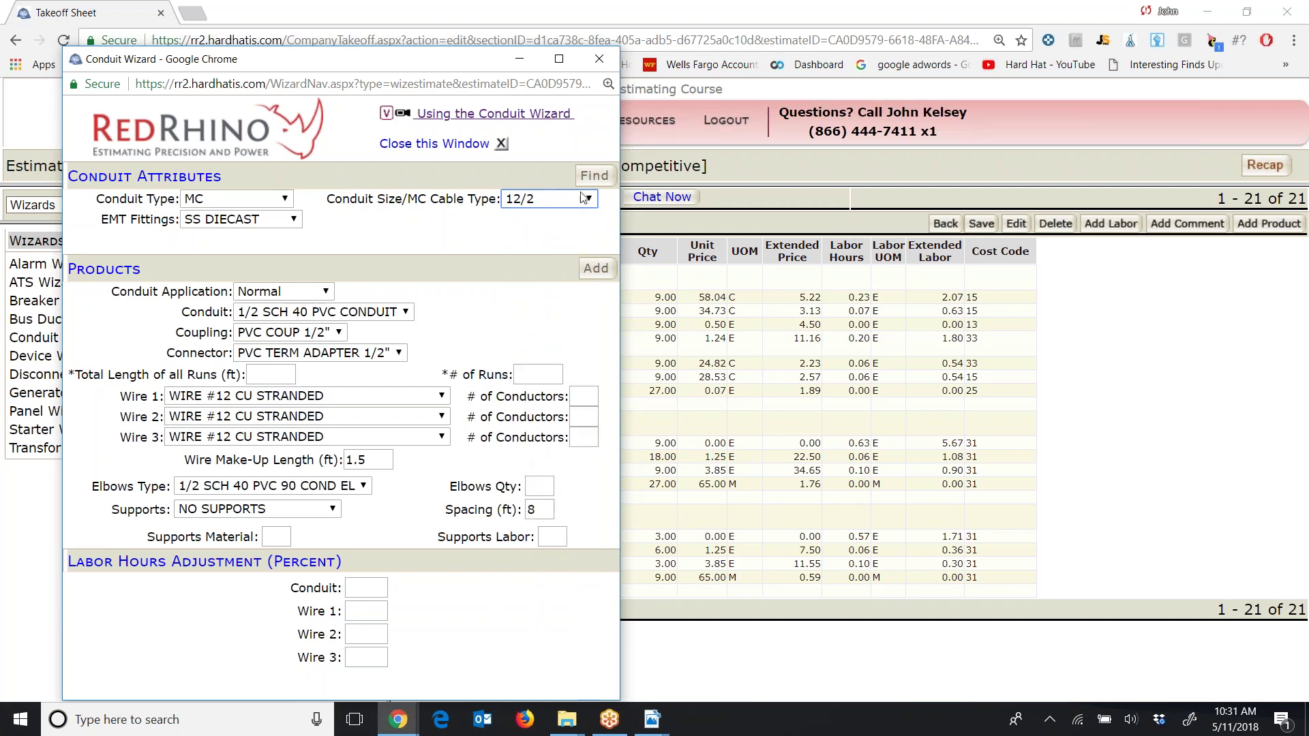
{"action": "left_click", "coordinate": [594, 175]}
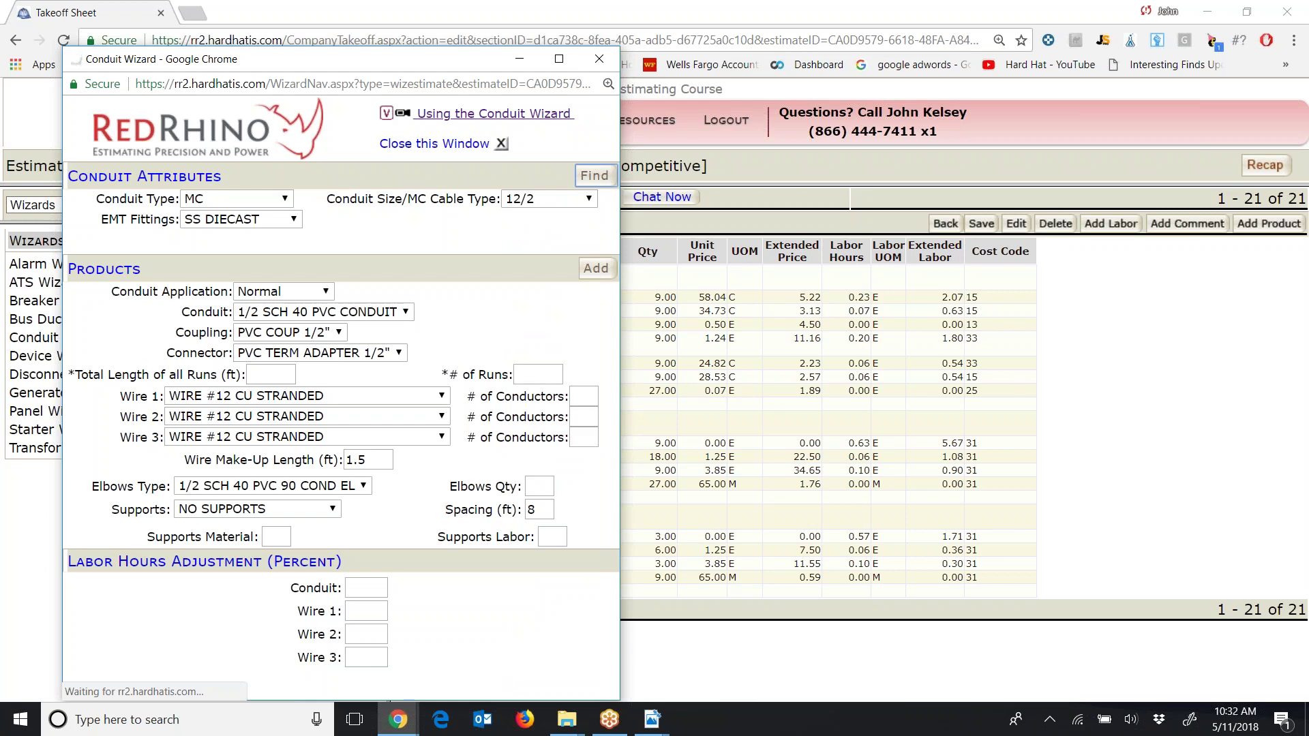
- Enter a total run length of 234 ft and 8 runs for the 12/2 MC cable and add it to the takeoff
{"action": "left_click", "coordinate": [290, 374]}
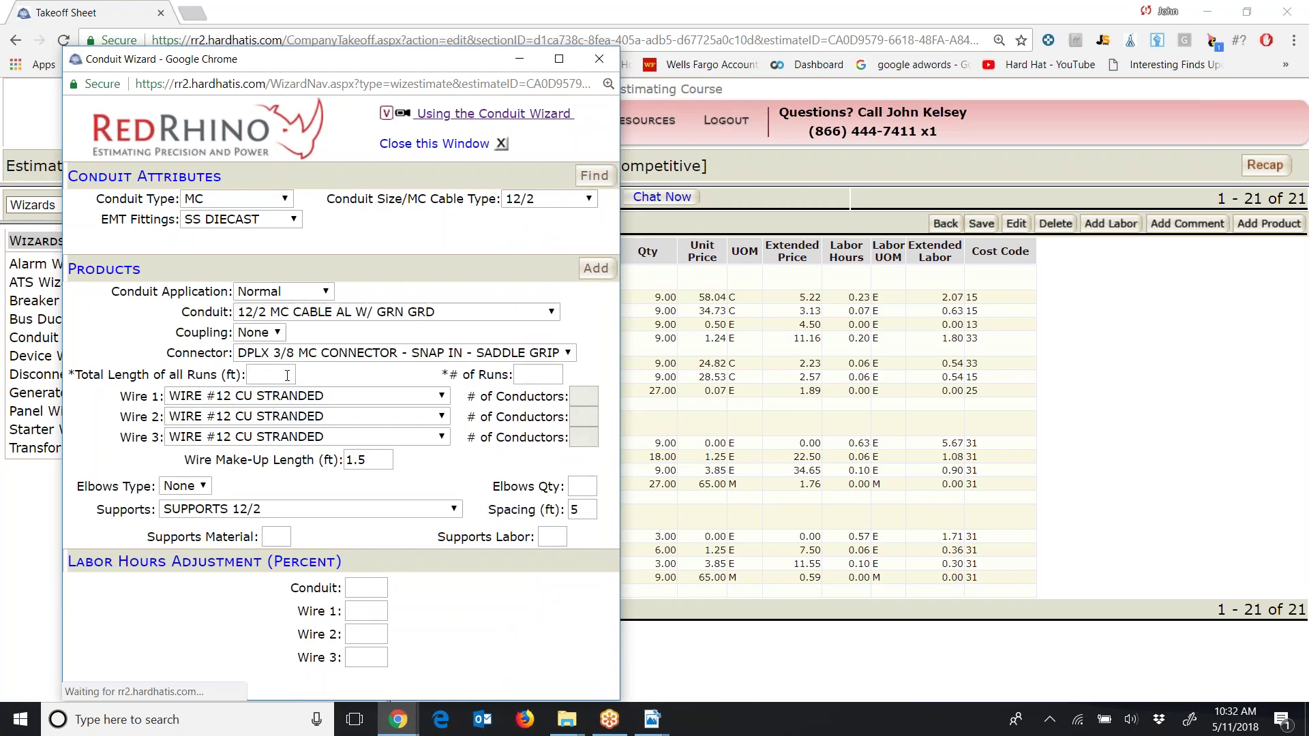
{"action": "left_click", "coordinate": [287, 376]}
{"action": "type", "text": "230"}
{"action": "left_click", "coordinate": [527, 375]}
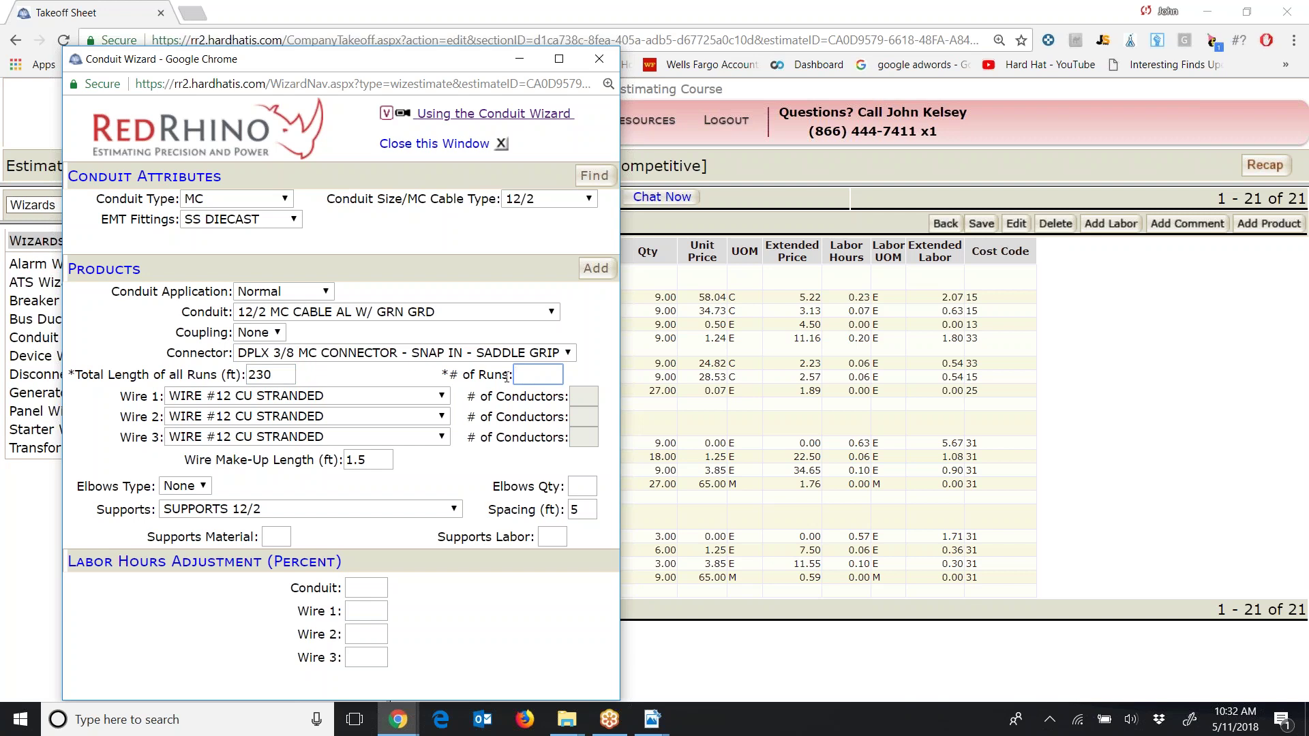
{"action": "left_click", "coordinate": [290, 379]}
{"action": "key", "text": "BackSpace"}
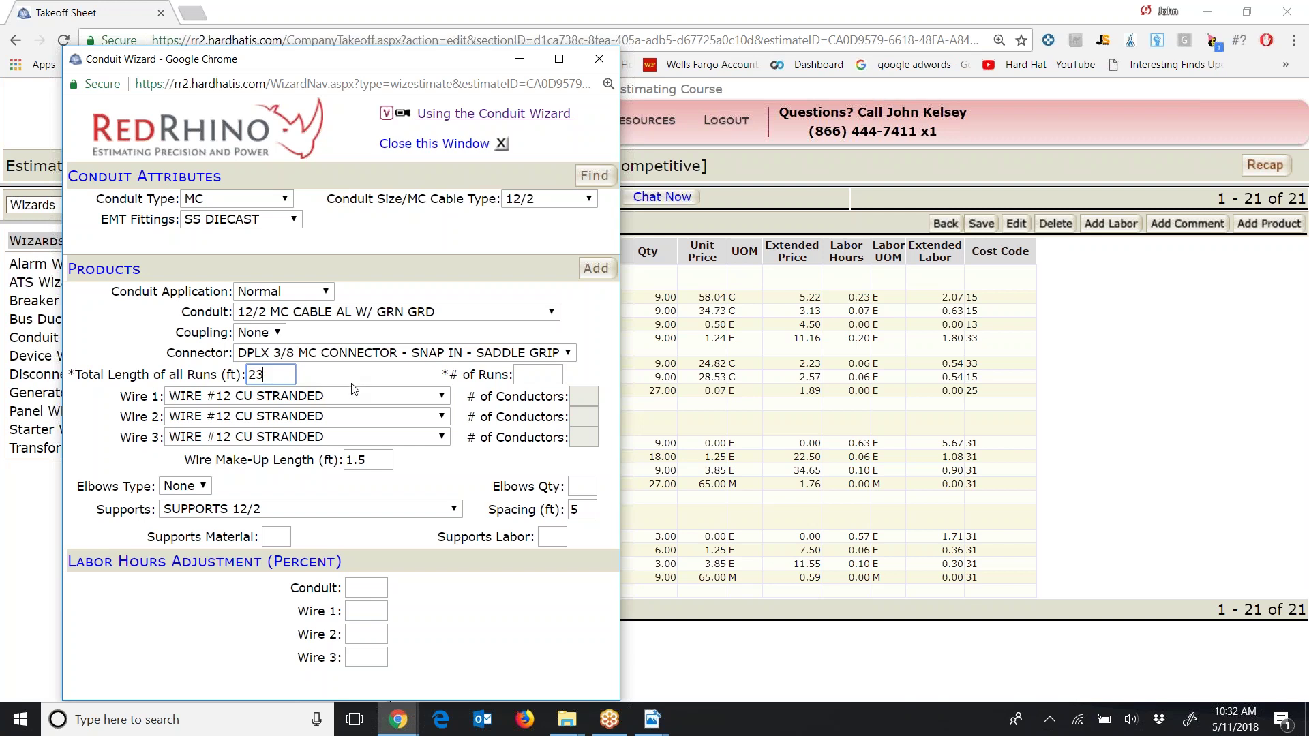
{"action": "type", "text": "4"}
{"action": "left_click", "coordinate": [524, 377]}
{"action": "type", "text": "8"}
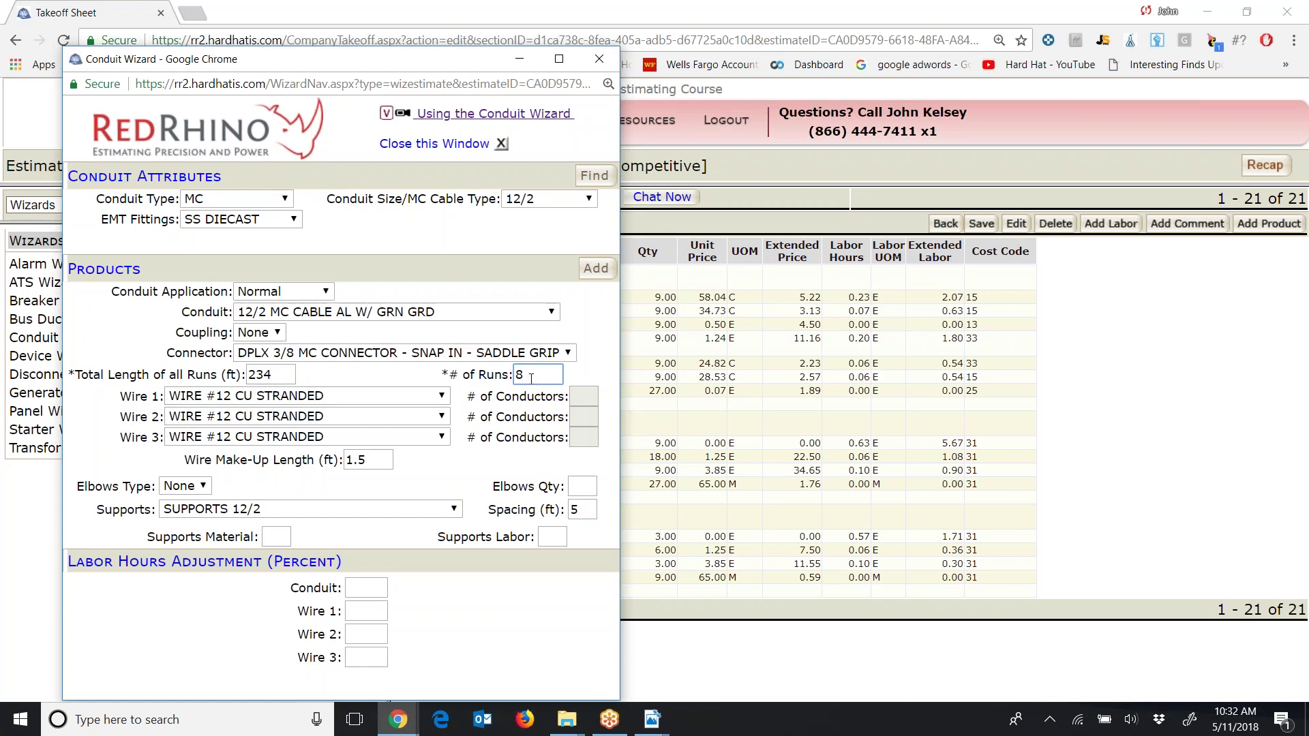
{"action": "left_click", "coordinate": [594, 269]}
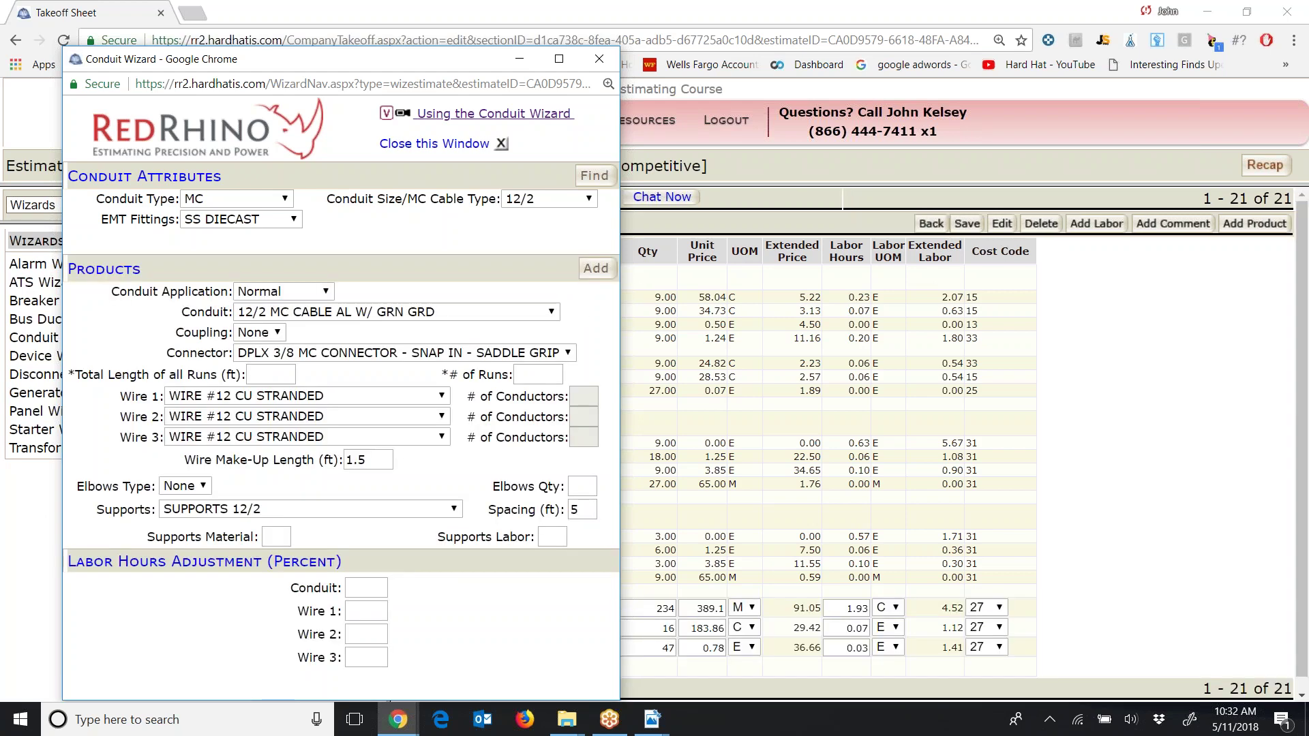
{"action": "left_click", "coordinate": [1160, 463]}
{"action": "scroll", "coordinate": [1148, 459], "scroll_direction": "down", "scroll_amount": 1}
{"action": "scroll", "coordinate": [517, 587], "scroll_direction": "down", "scroll_amount": 1}
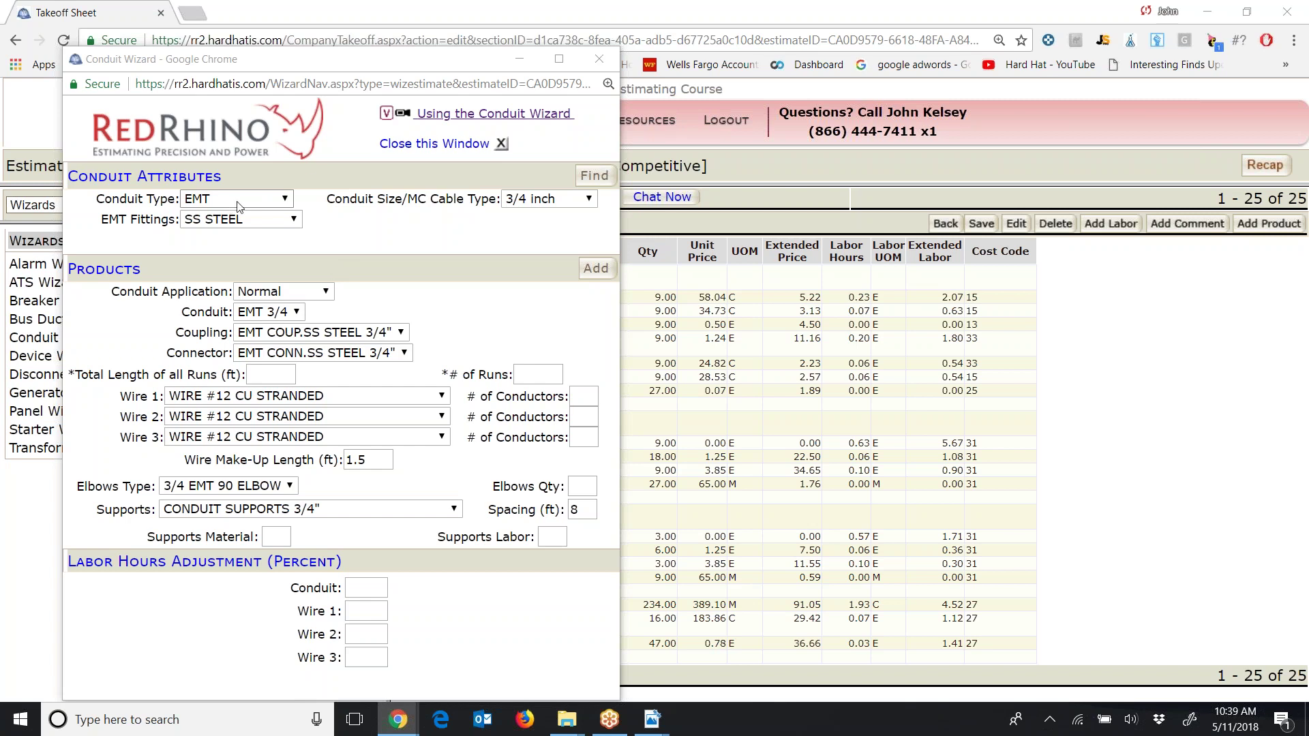
- Select SS STEEL fittings for the 3/4 inch EMT, add the 70 ft run with five #12 conductors to the takeoff and close the Conduit Wizard
{"action": "left_click", "coordinate": [553, 204]}
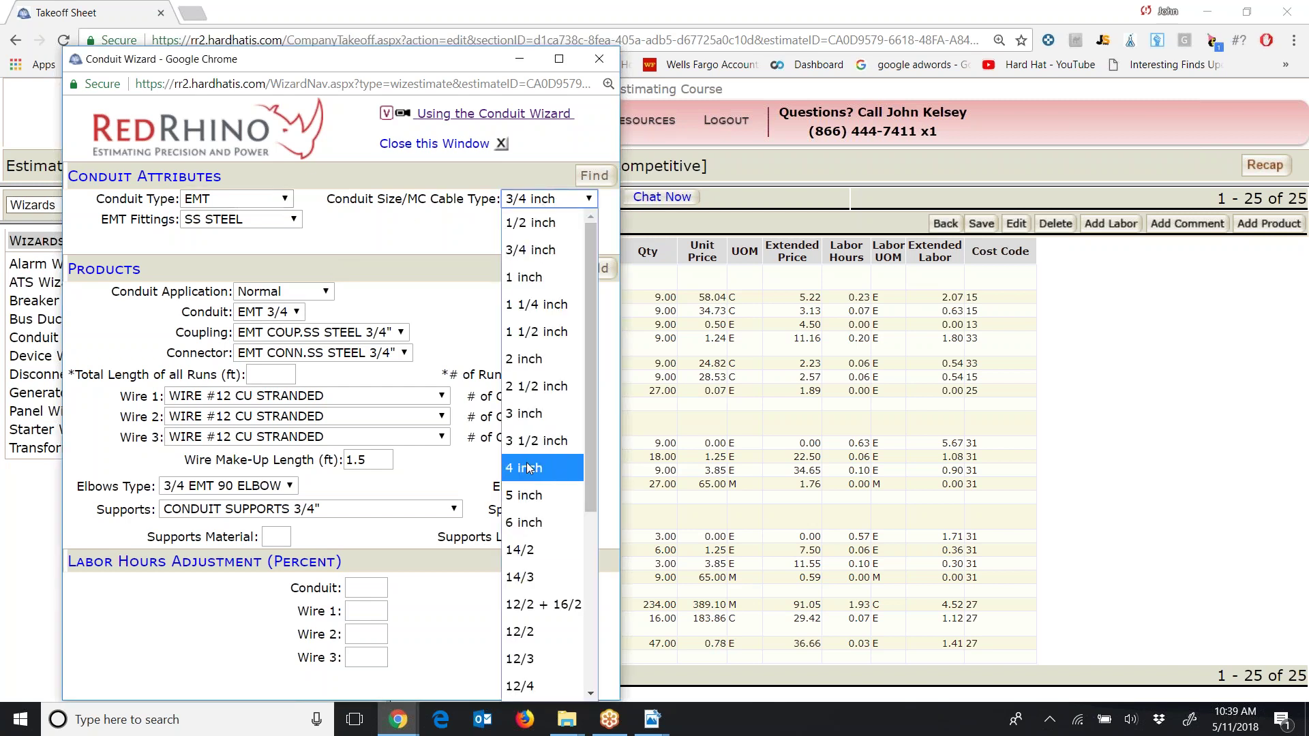
{"action": "left_click", "coordinate": [411, 230]}
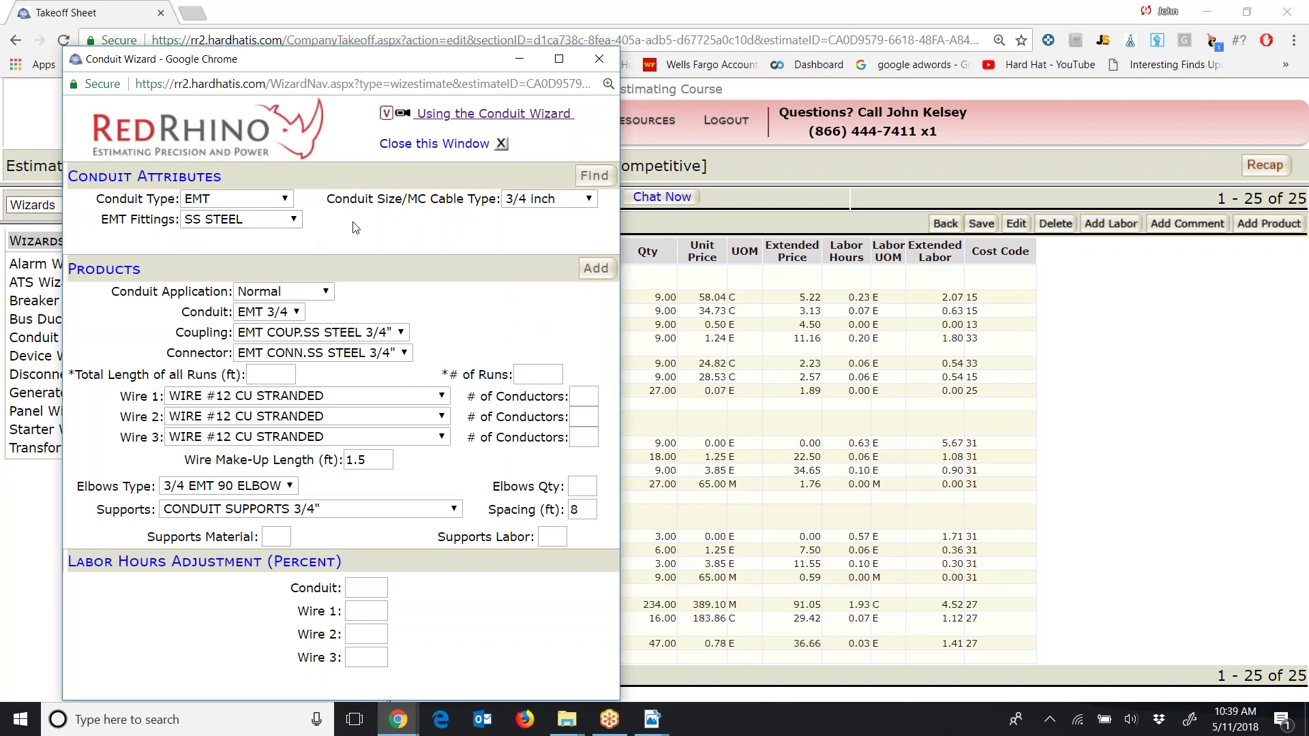
{"action": "left_click", "coordinate": [295, 220]}
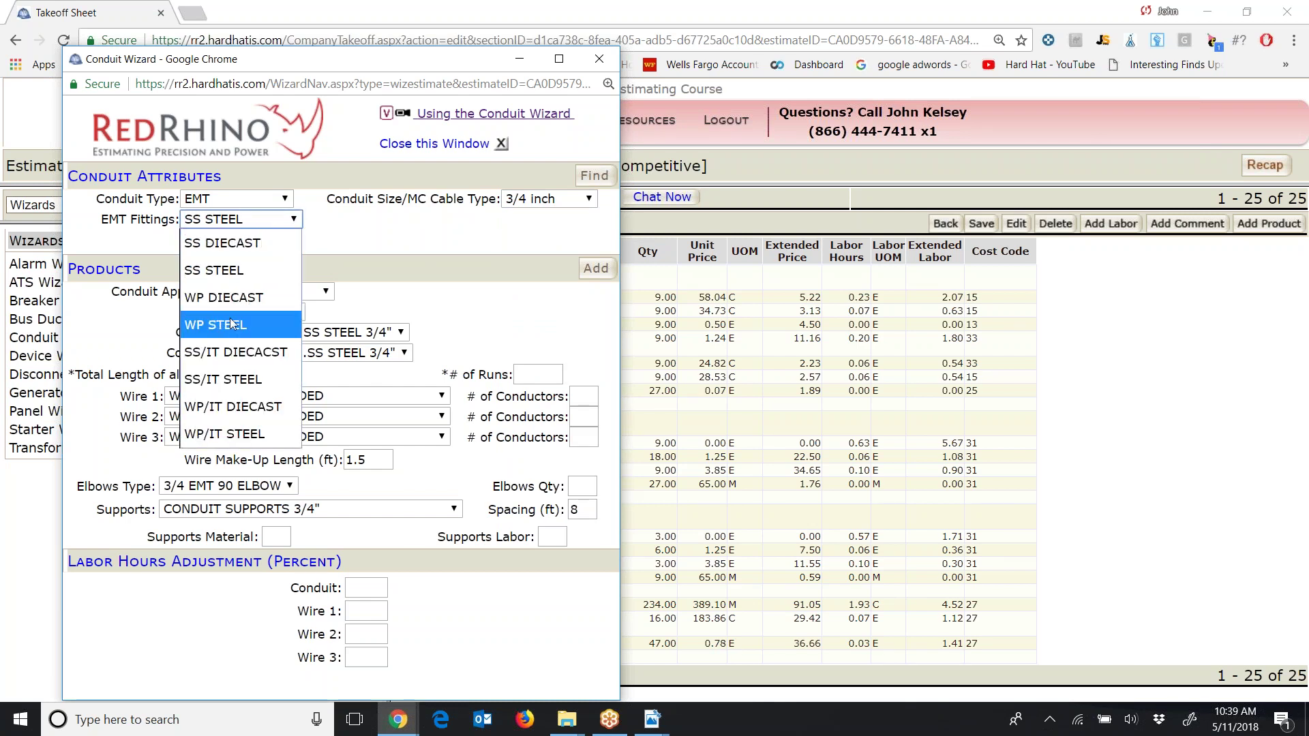
{"action": "left_click", "coordinate": [280, 271]}
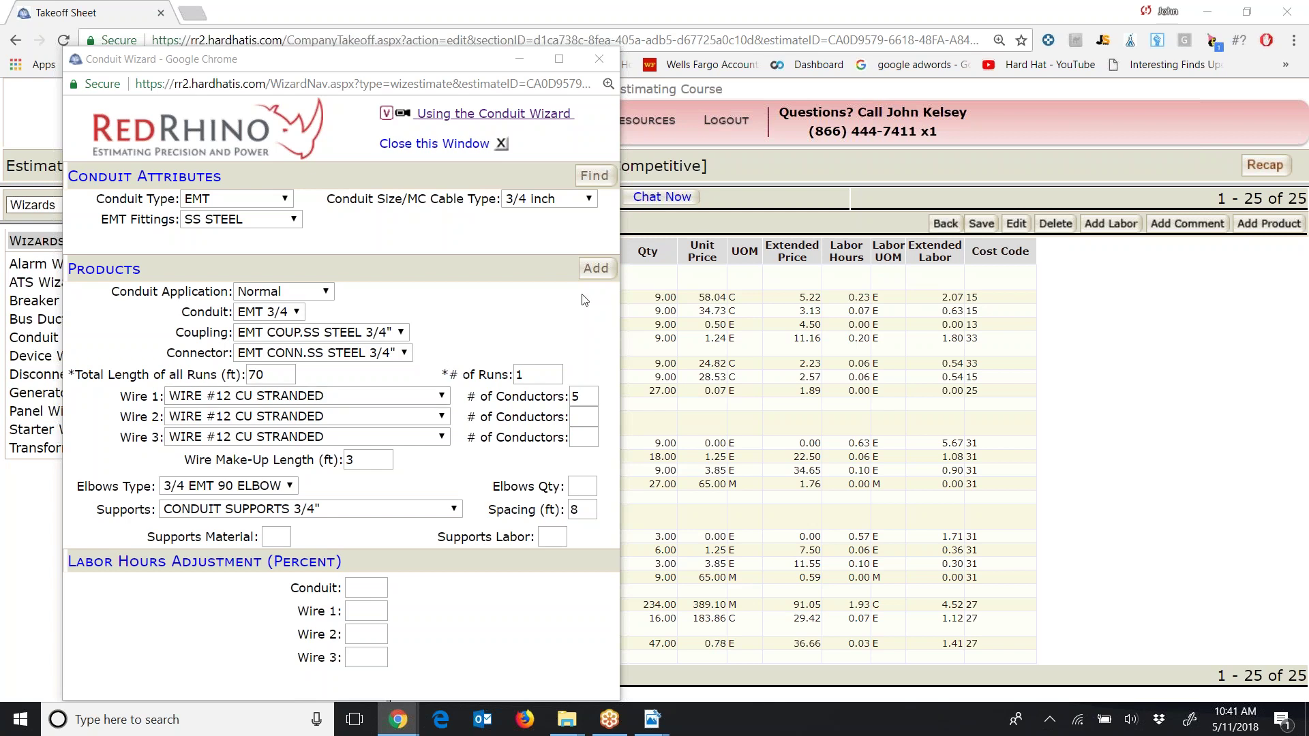
{"action": "left_click", "coordinate": [592, 271]}
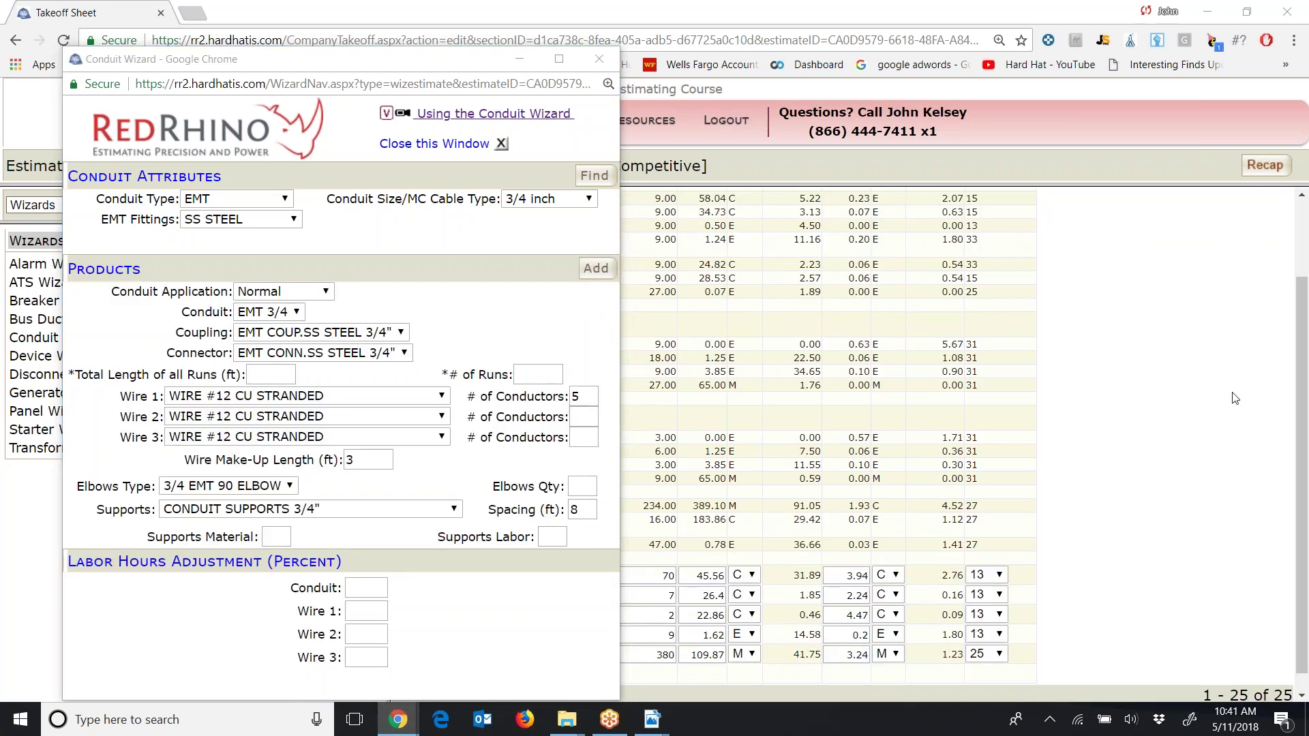
{"action": "left_click", "coordinate": [600, 59]}
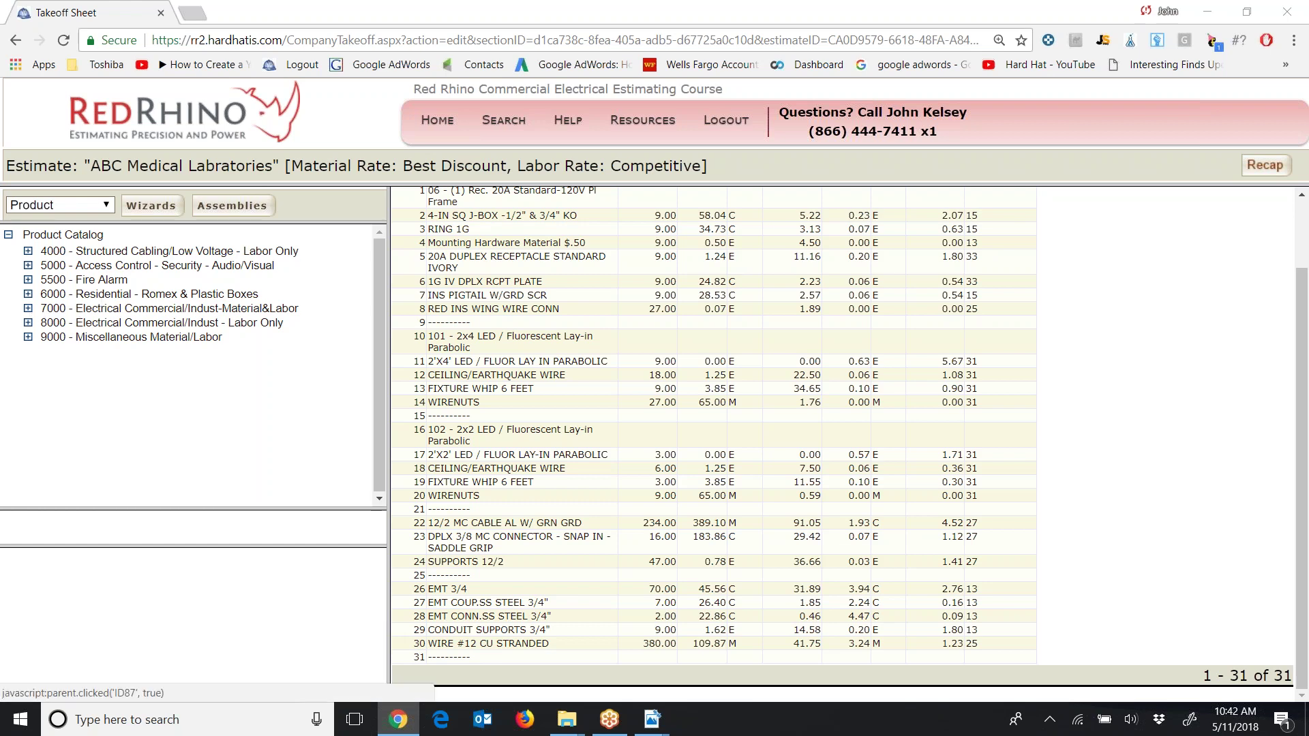
- Review the product categories under 7000 - Electrical Commercial/Indust-Material&Labor in the Product Catalog and collapse the group
{"action": "left_click", "coordinate": [28, 308]}
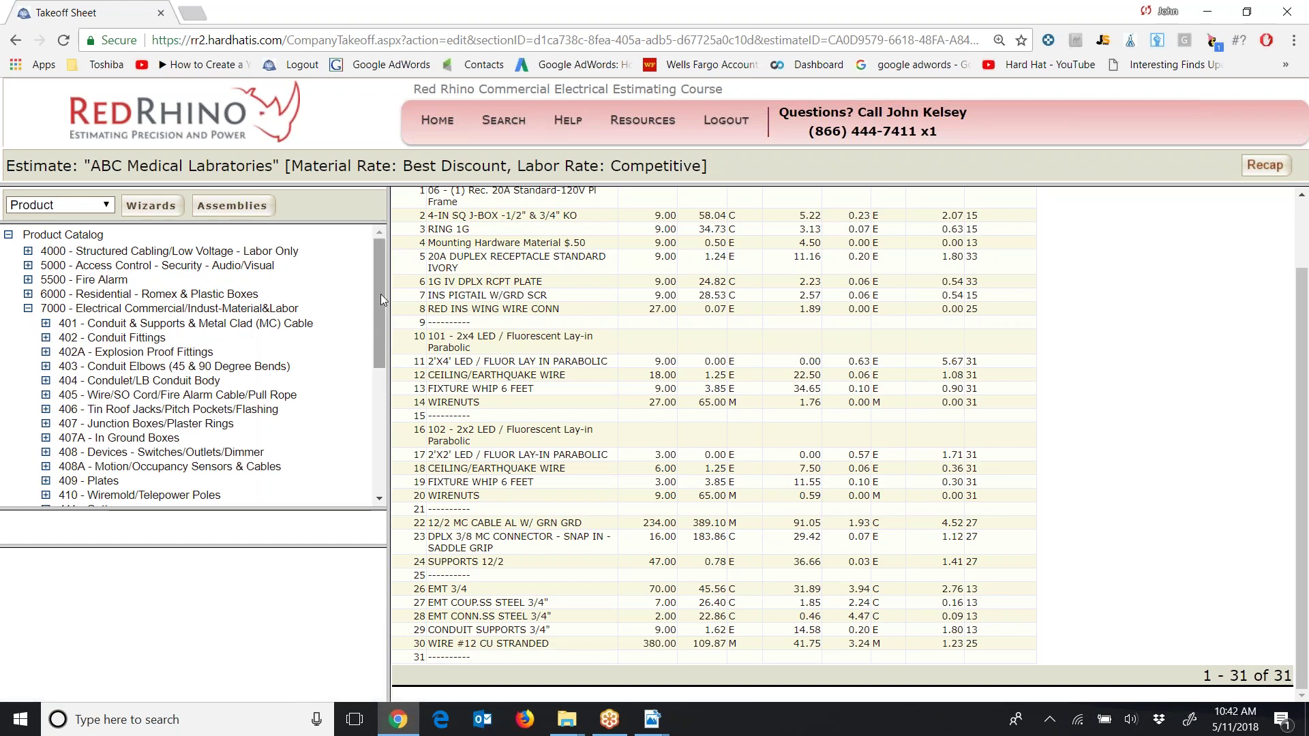
{"action": "left_click_drag", "start_coordinate": [382, 294], "coordinate": [380, 294]}
{"action": "left_click_drag", "start_coordinate": [381, 332], "coordinate": [381, 332]}
{"action": "left_click_drag", "start_coordinate": [380, 331], "coordinate": [379, 453]}
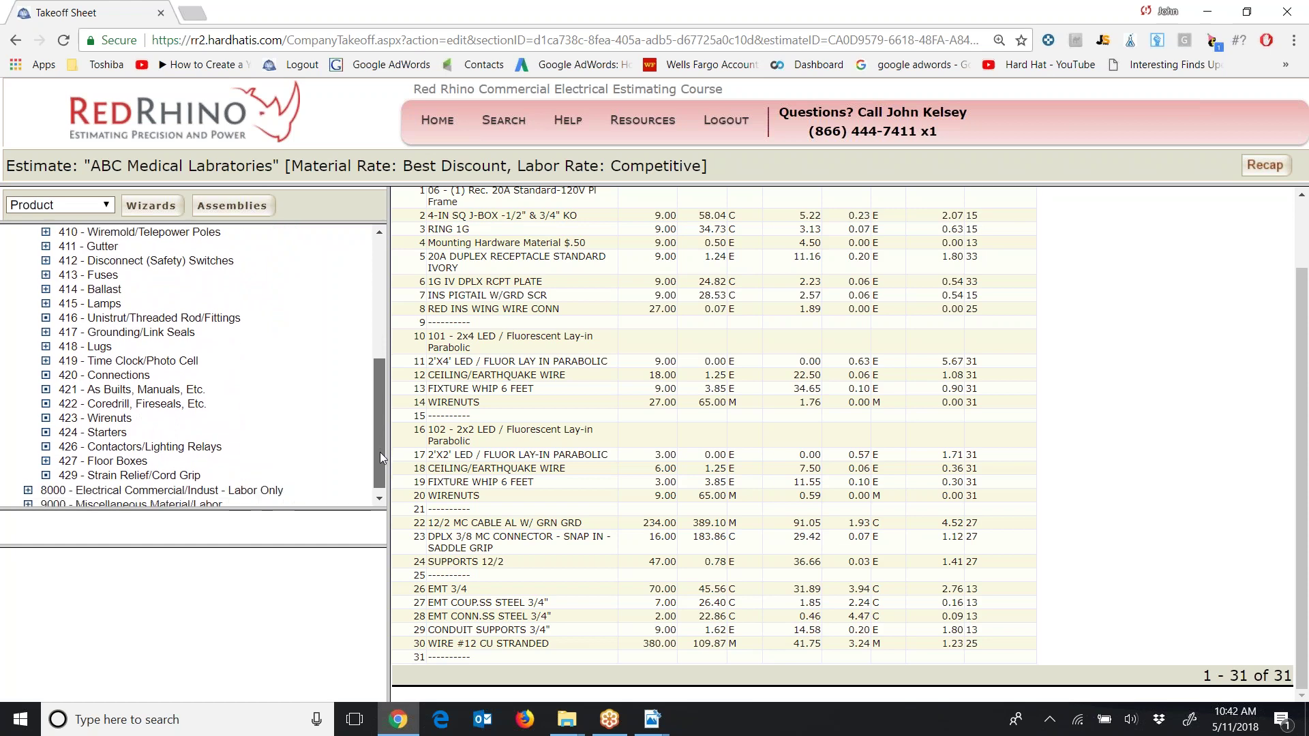
{"action": "scroll", "coordinate": [350, 319], "scroll_direction": "up", "scroll_amount": 7}
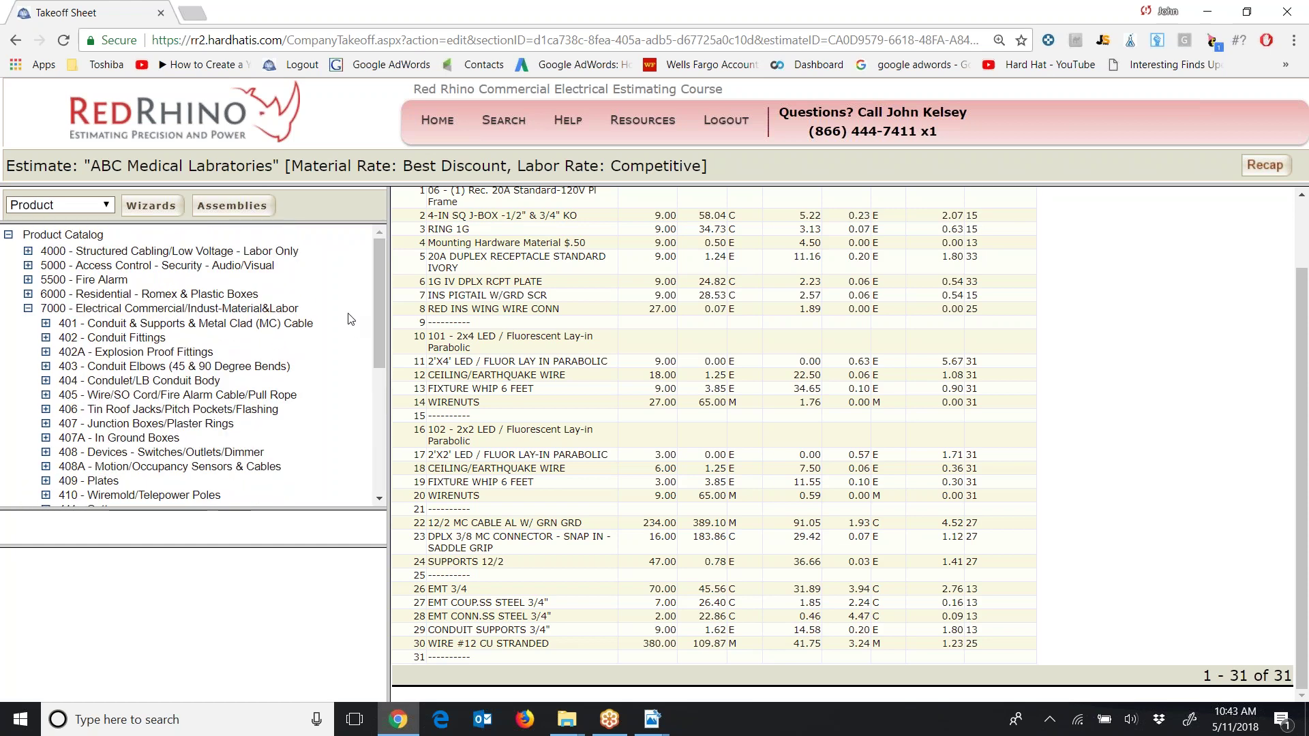
{"action": "left_click", "coordinate": [27, 308]}
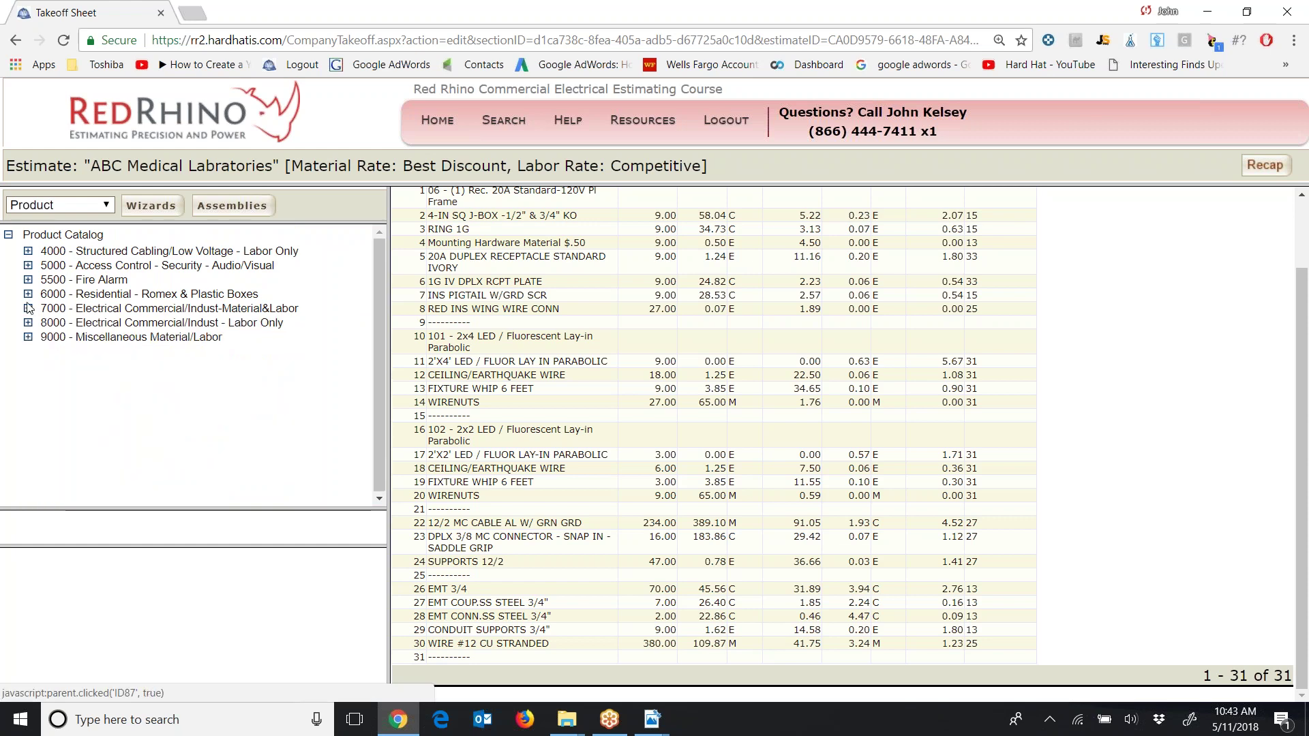
- Add three BREAKER TERMINATION 1 POLE 20 - SEE QUOTE items from 8000 - Electrical Commercial/Indust - Labor Only to the takeoff, widening the catalog area
{"action": "left_click", "coordinate": [28, 323]}
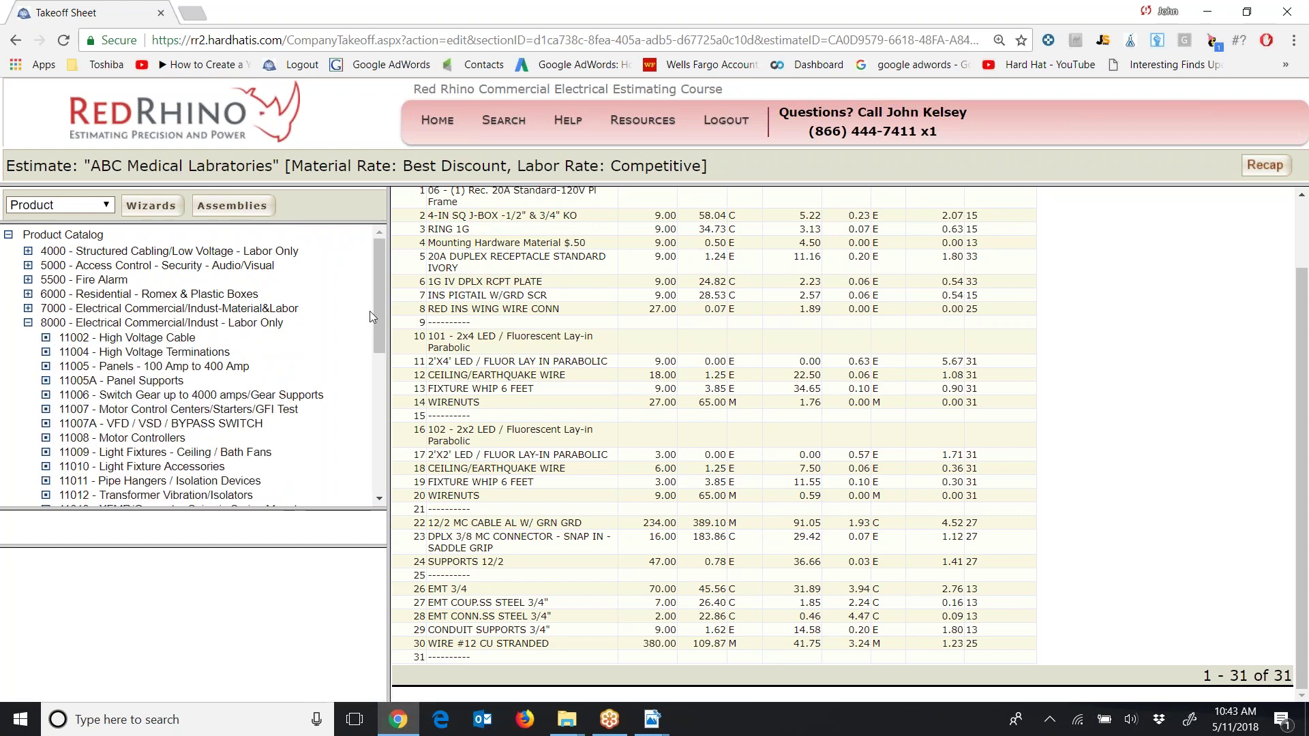
{"action": "left_click_drag", "start_coordinate": [381, 302], "coordinate": [378, 333]}
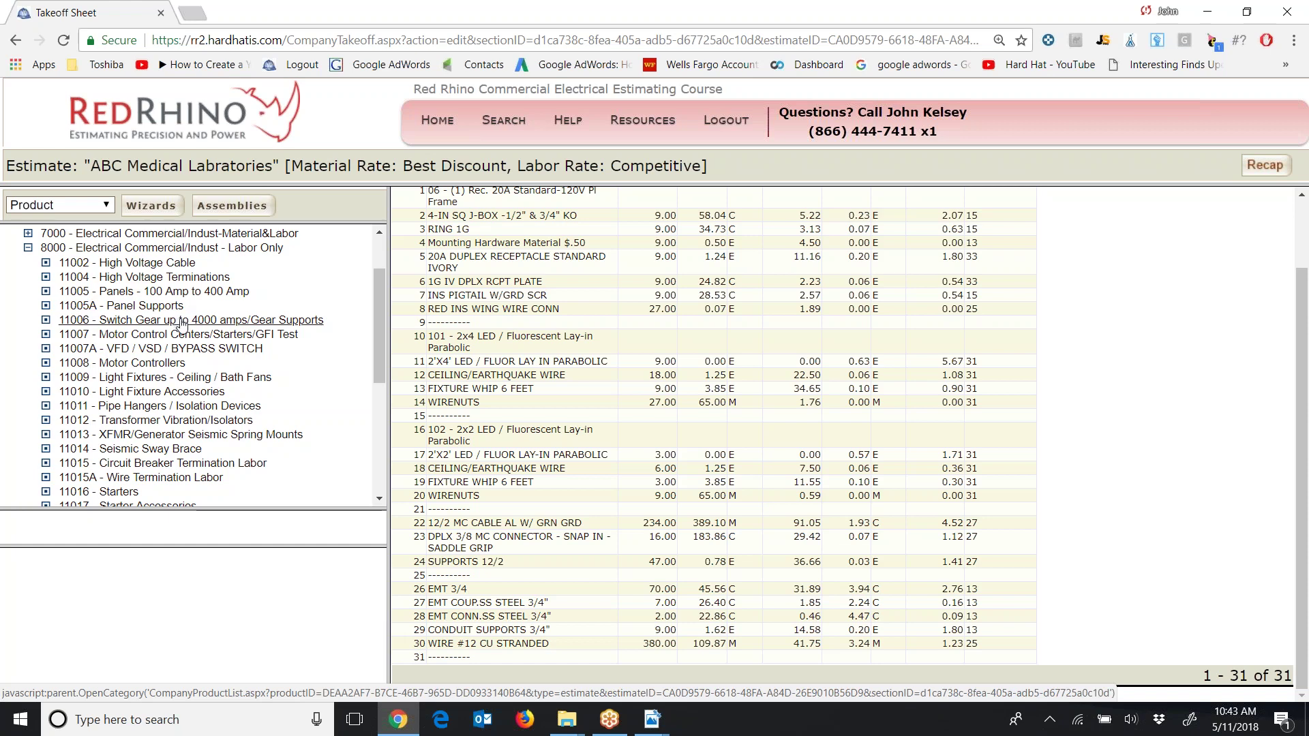
{"action": "left_click", "coordinate": [191, 322]}
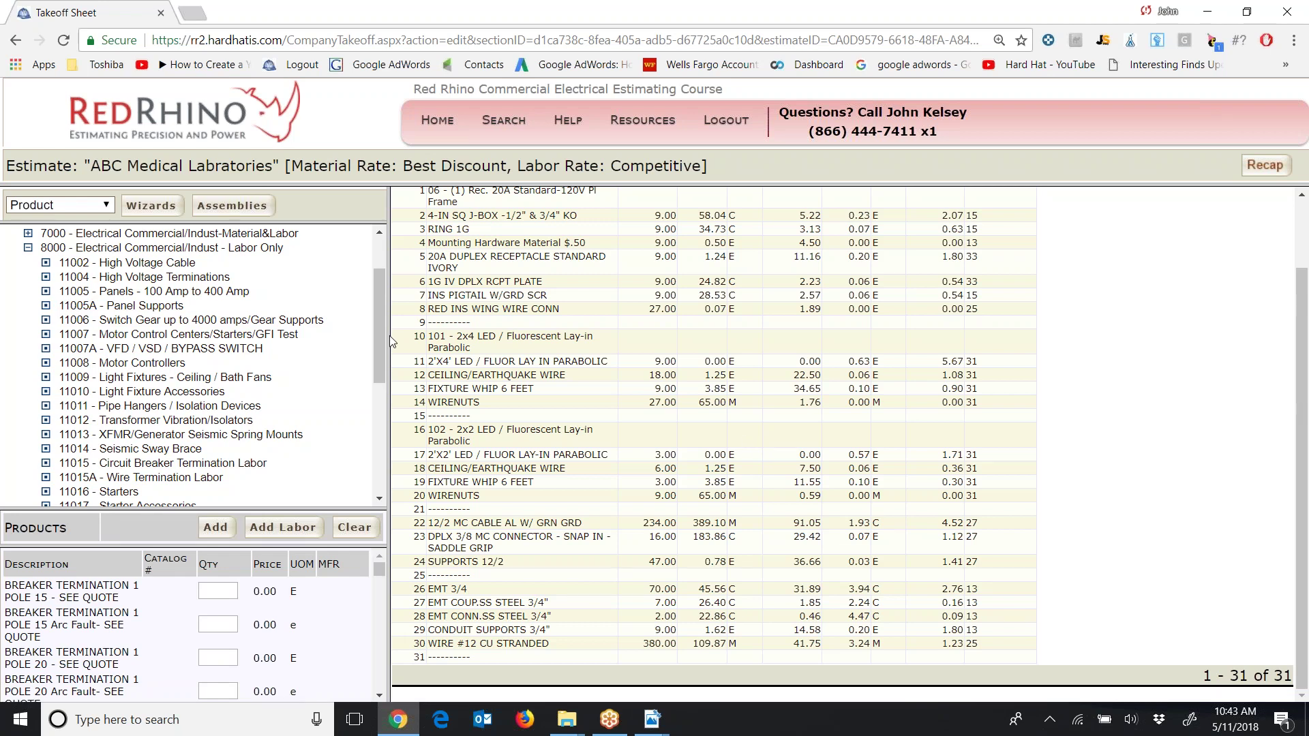
{"action": "left_click_drag", "start_coordinate": [394, 335], "coordinate": [848, 298]}
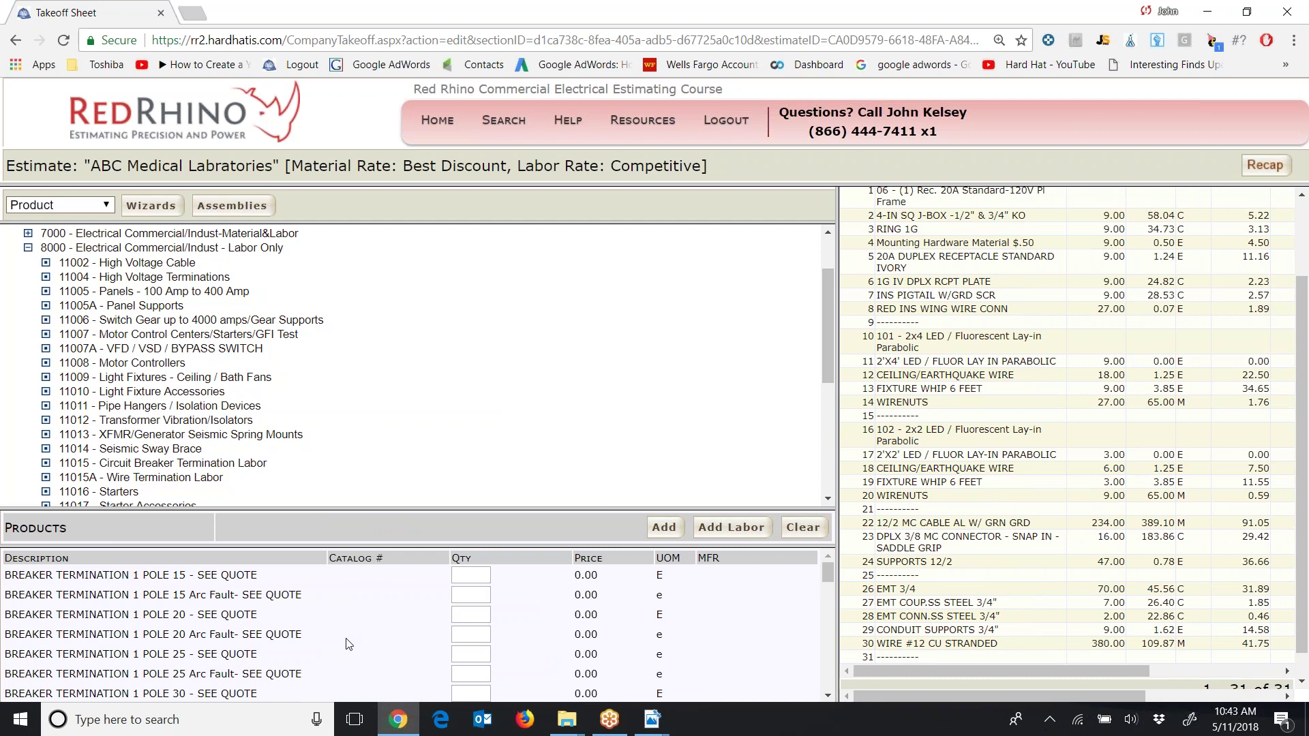
{"action": "left_click", "coordinate": [471, 617]}
{"action": "left_click", "coordinate": [663, 527]}
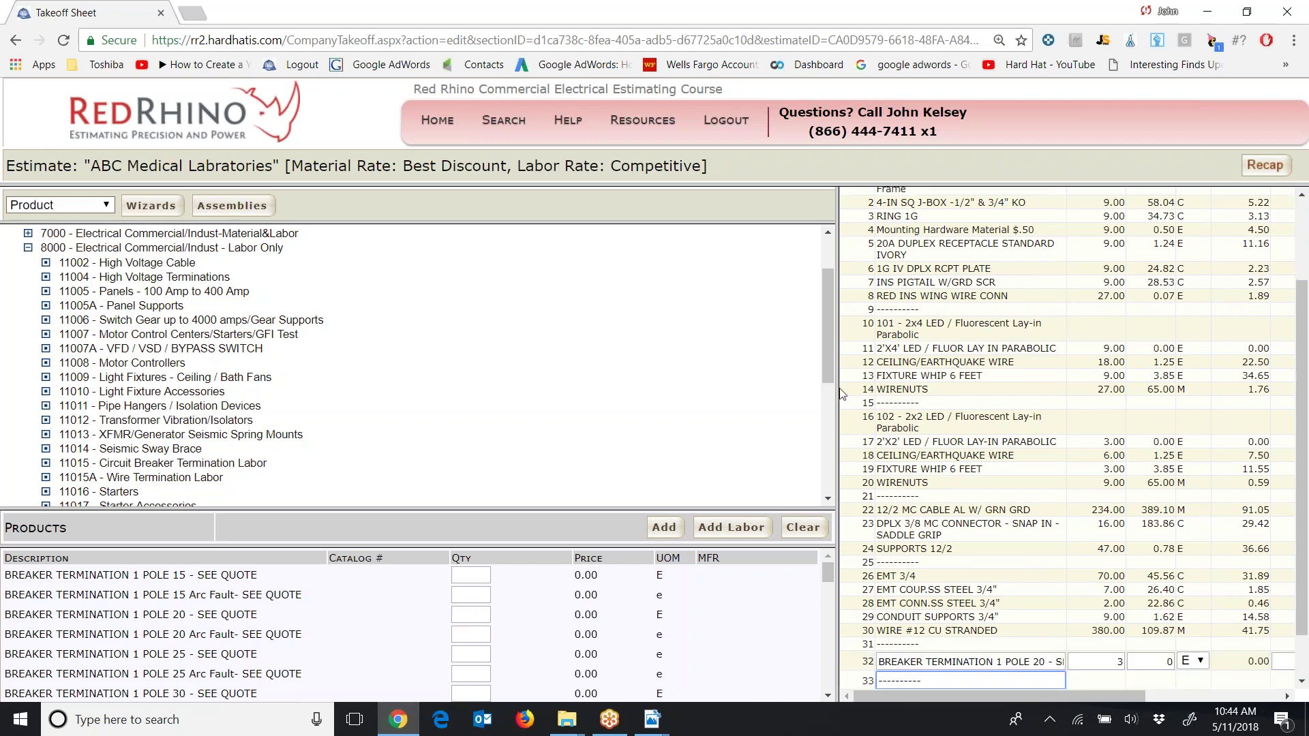
- Narrow the catalog area to give the takeoff sheet more room and save the takeoff
{"action": "left_click_drag", "start_coordinate": [839, 377], "coordinate": [347, 358]}
{"action": "scroll", "coordinate": [598, 630], "scroll_direction": "down", "scroll_amount": 1}
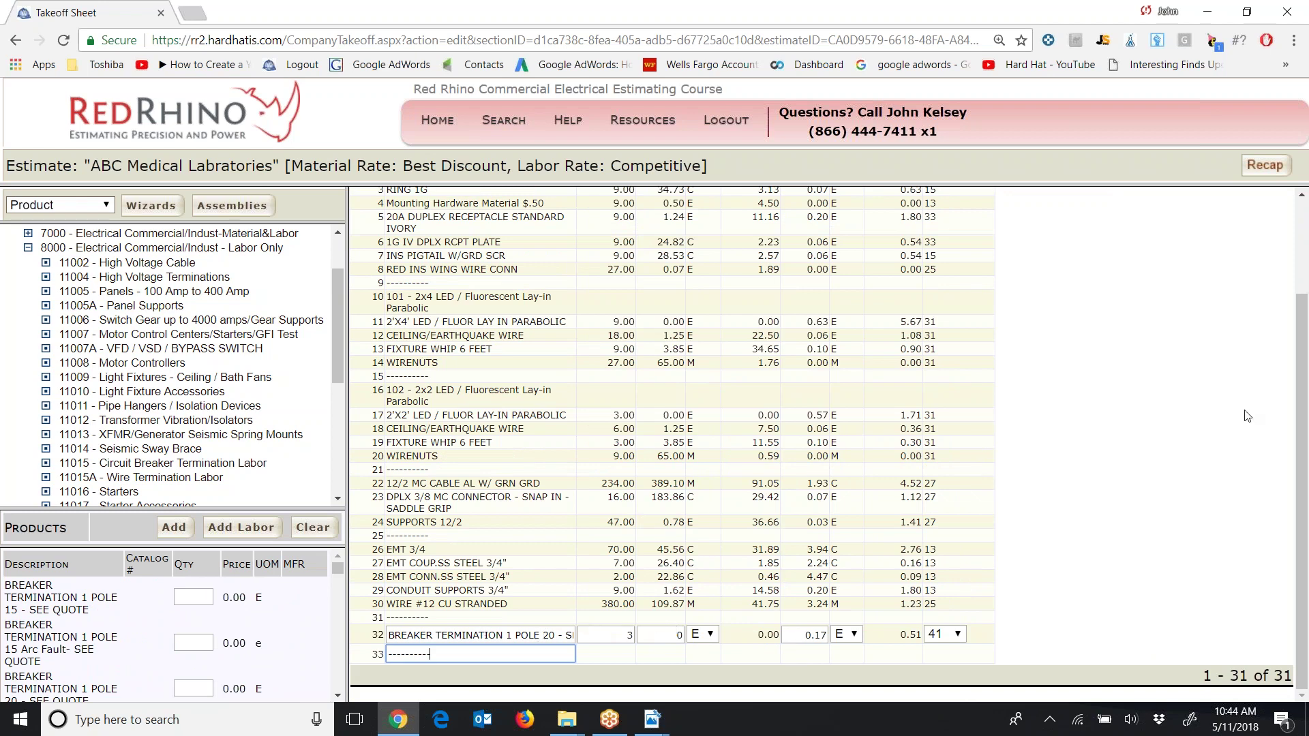
{"action": "scroll", "coordinate": [1255, 439], "scroll_direction": "up", "scroll_amount": 3}
{"action": "left_click", "coordinate": [969, 229]}
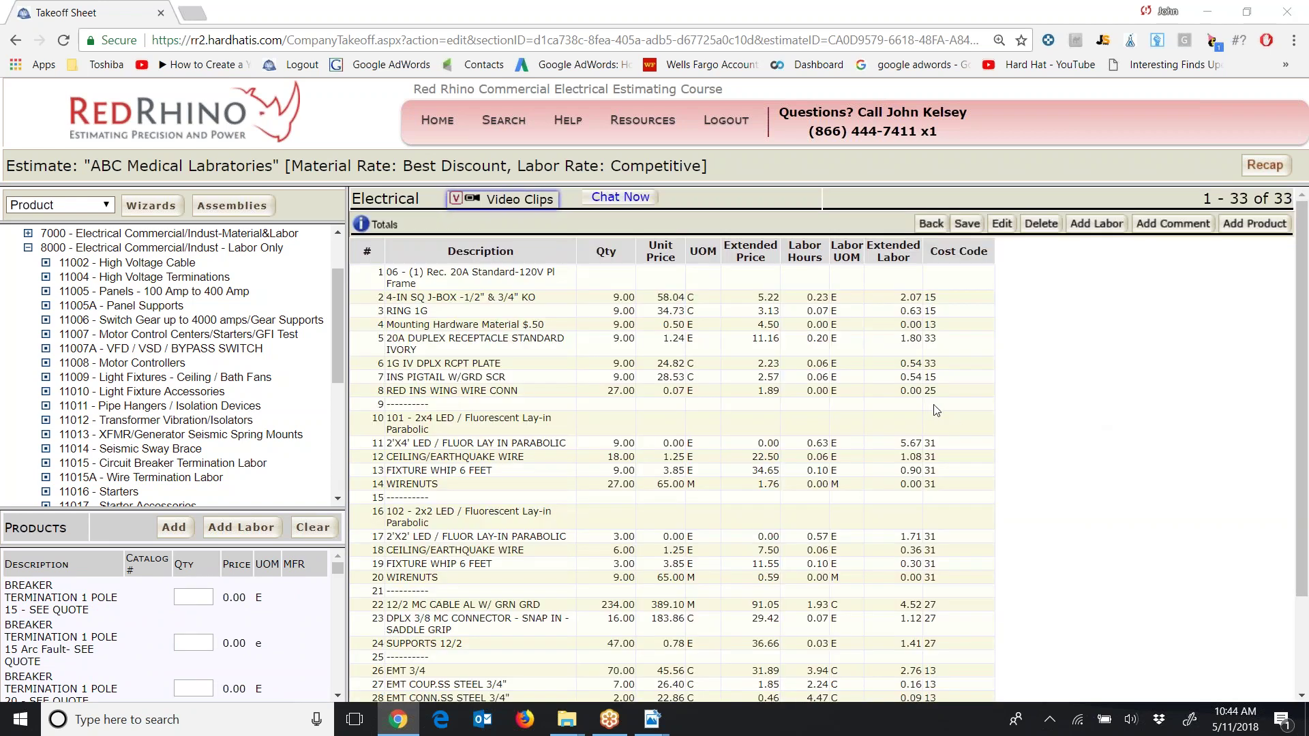
- View the list of available training video clips and dismiss it
{"action": "left_click", "coordinate": [489, 203]}
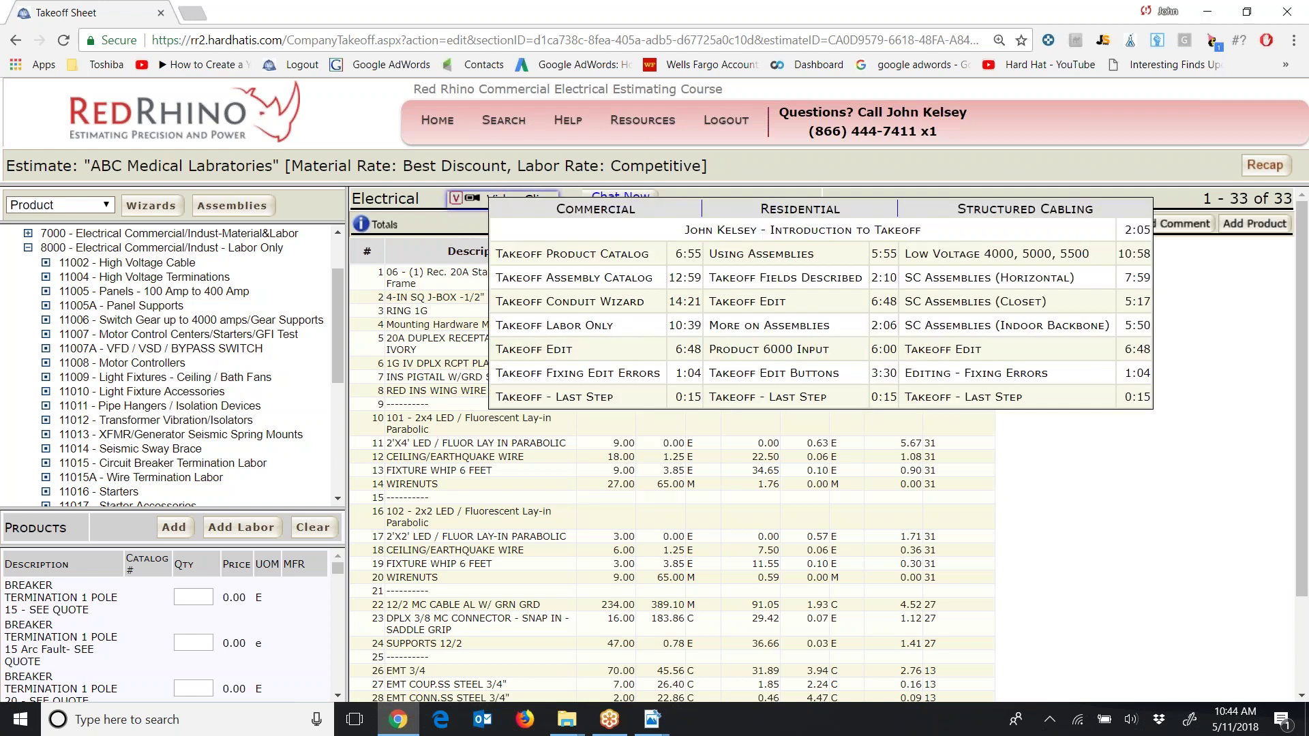
{"action": "left_click", "coordinate": [1198, 405]}
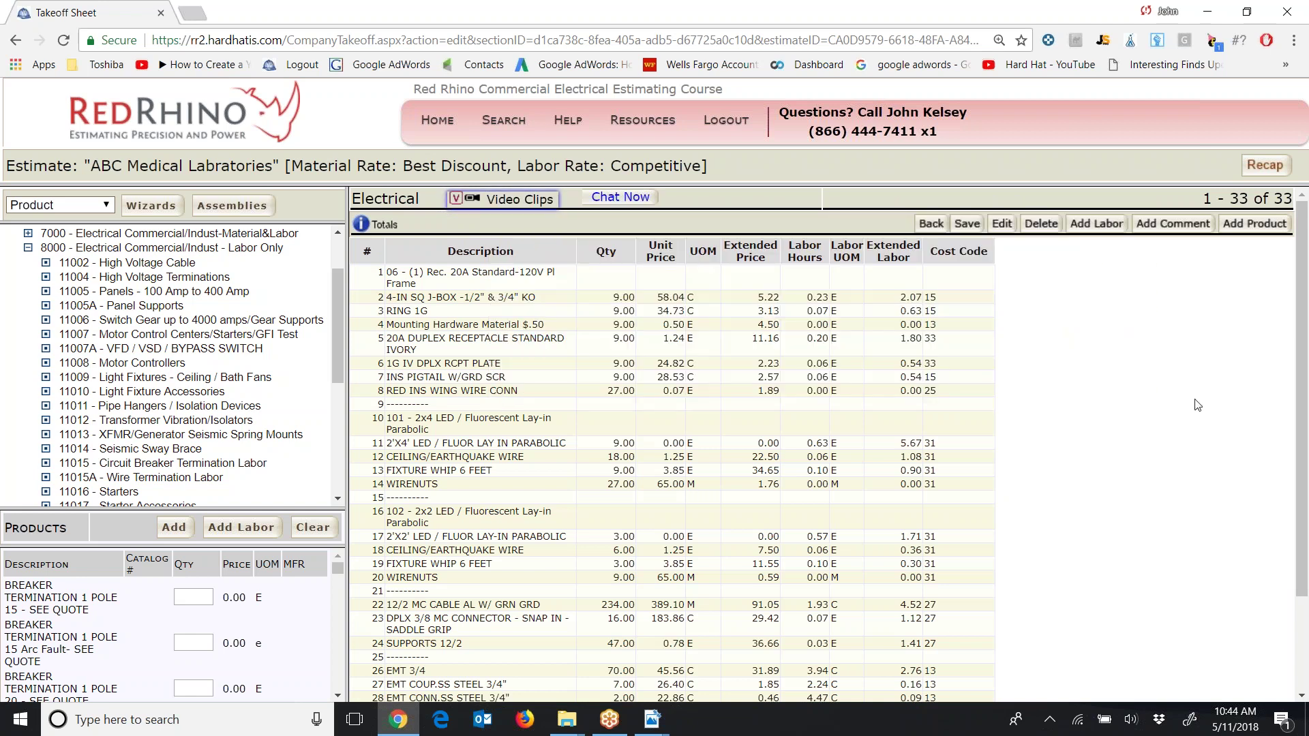